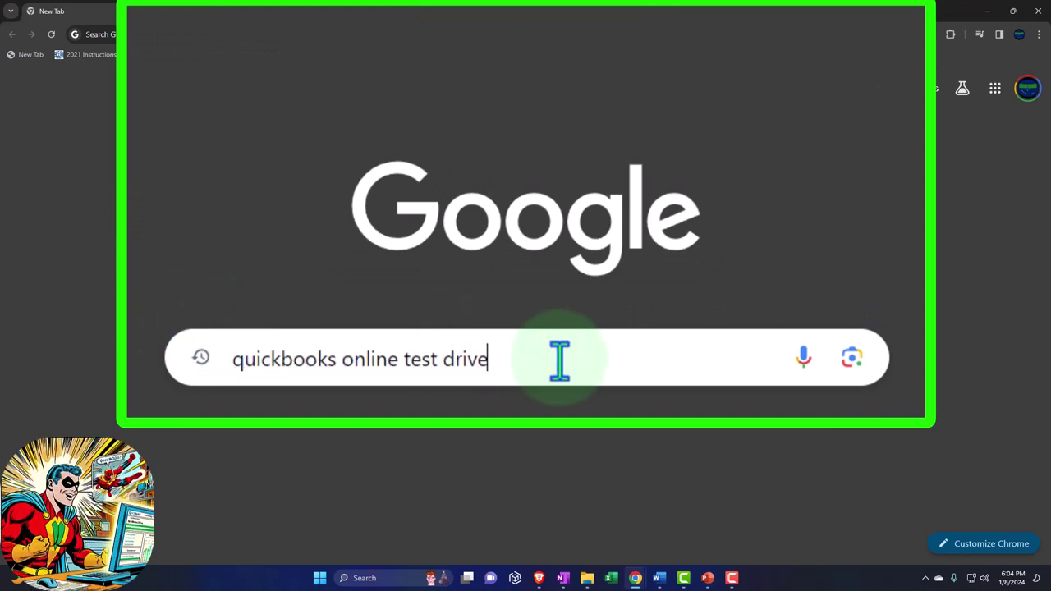
- Search the web for "quickbooks online test drive" and open the United States test drive company, completing the robot check
{"action": "key", "text": "Return"}
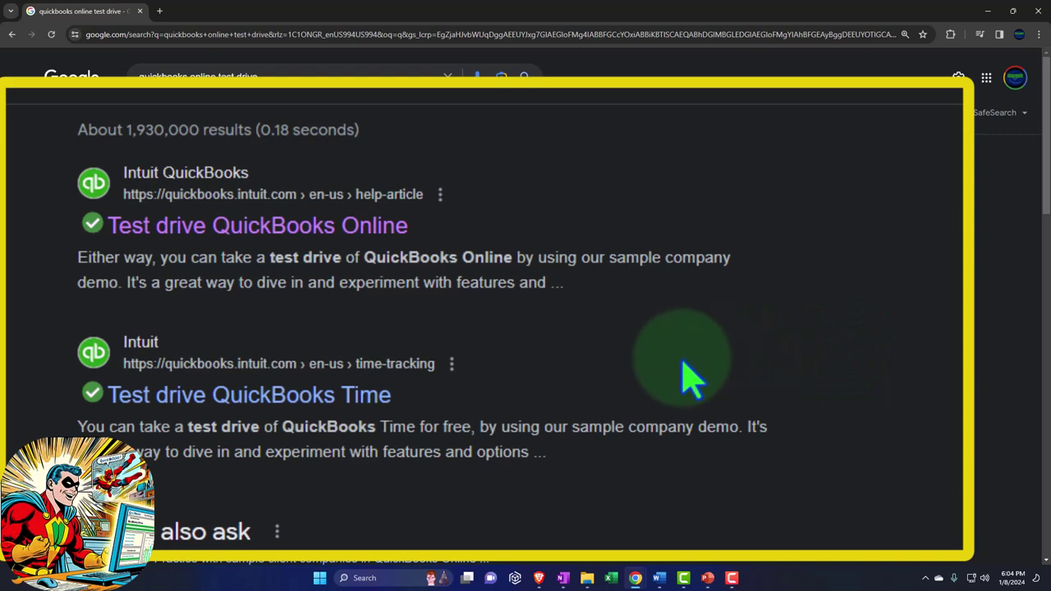
{"action": "left_click", "coordinate": [361, 234]}
{"action": "scroll", "coordinate": [82, 310], "scroll_direction": "down", "scroll_amount": 5}
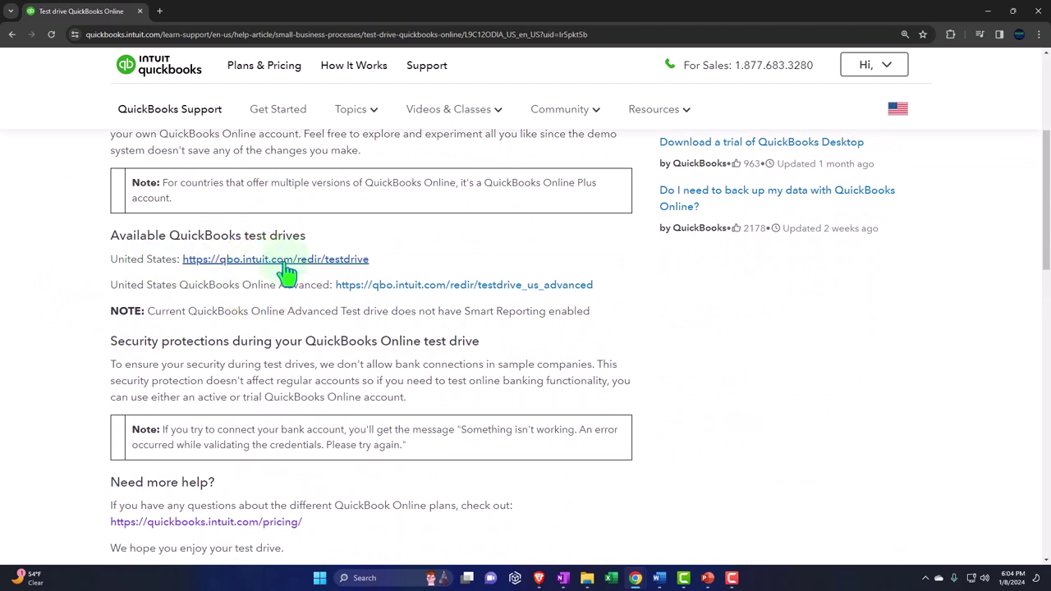
{"action": "left_click", "coordinate": [289, 261]}
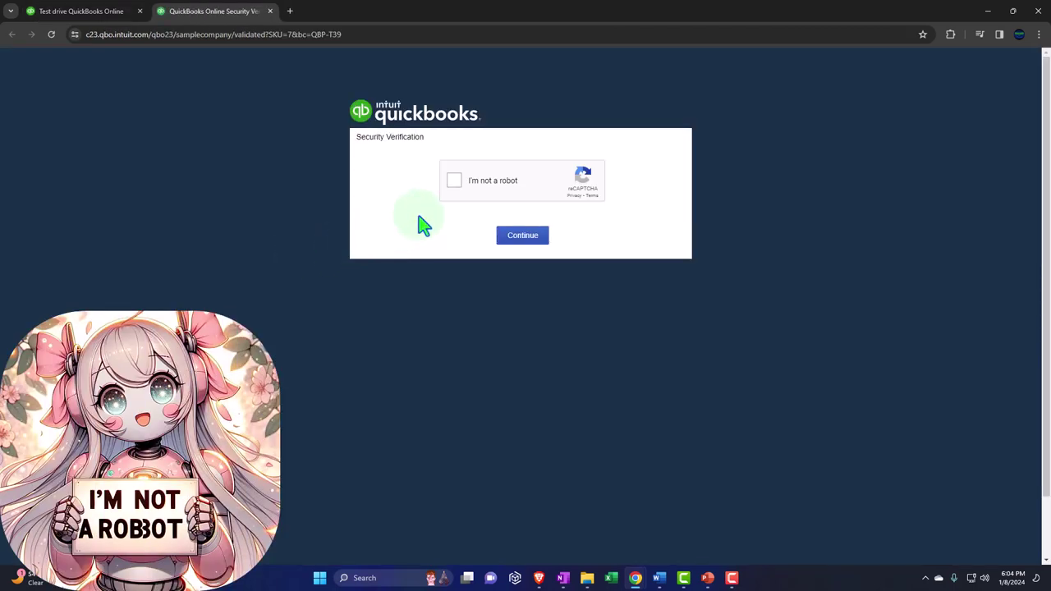
{"action": "left_click", "coordinate": [453, 181]}
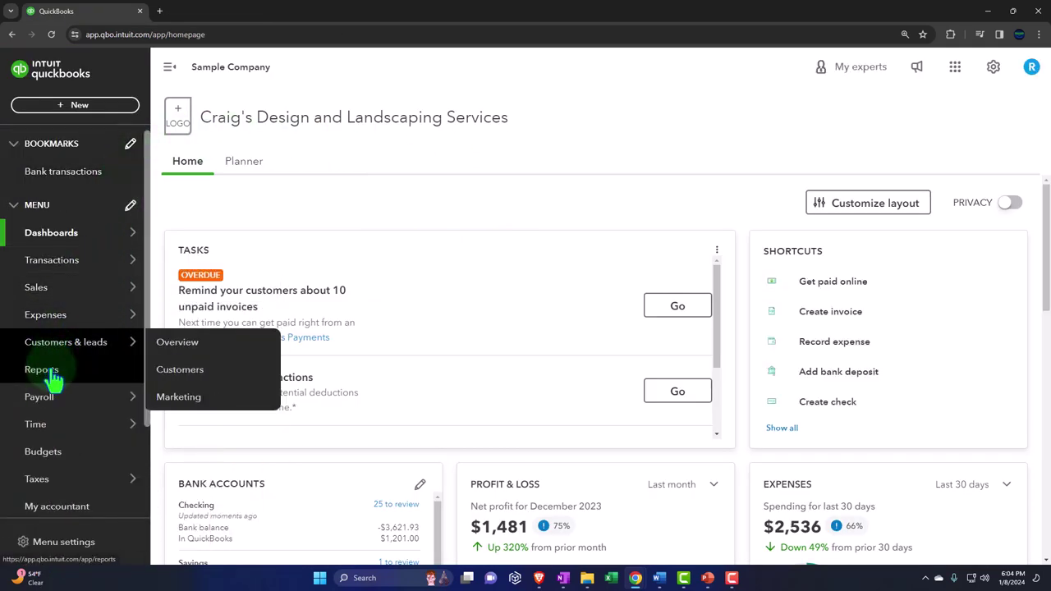
- From the favorite reports, open Balance Sheet and Profit and Loss in separate new browser tabs, dismissing the homepage tour
{"action": "left_click", "coordinate": [49, 376]}
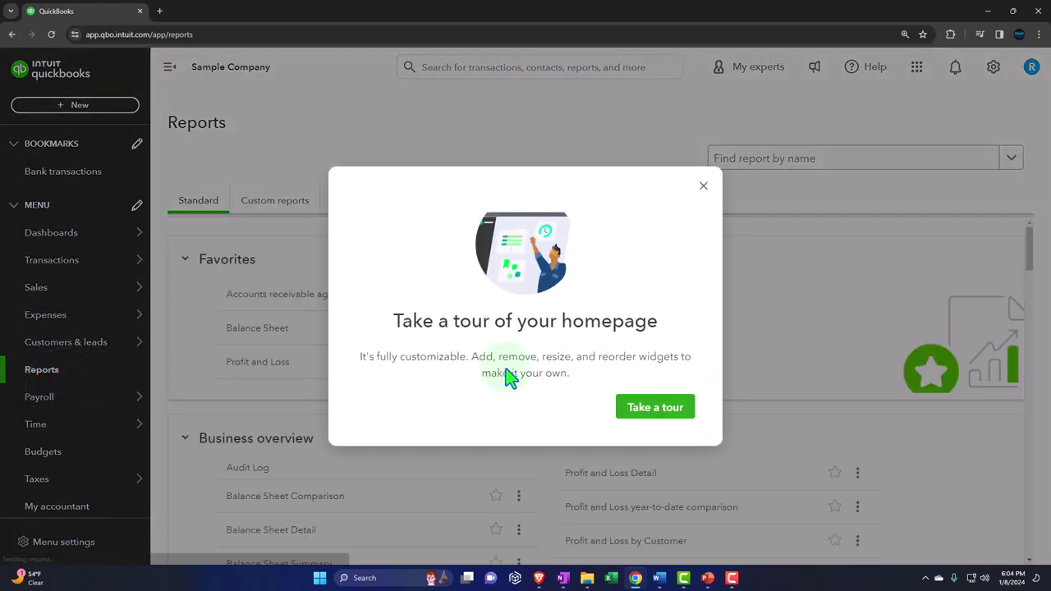
{"action": "left_click", "coordinate": [703, 186]}
{"action": "left_click", "coordinate": [267, 331]}
{"action": "right_click", "coordinate": [361, 428]}
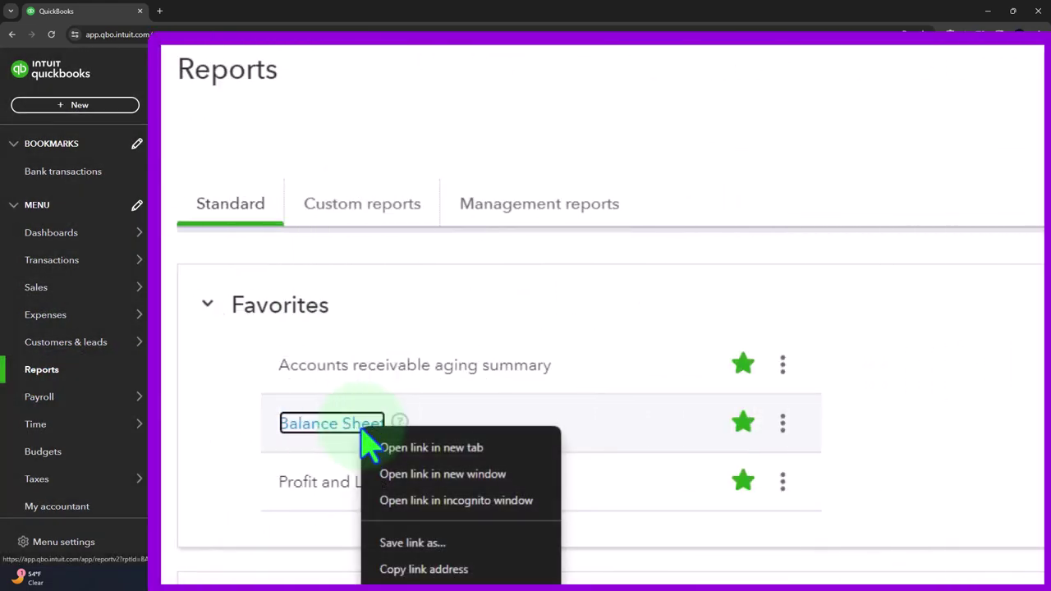
{"action": "left_click", "coordinate": [505, 456]}
{"action": "right_click", "coordinate": [349, 489]}
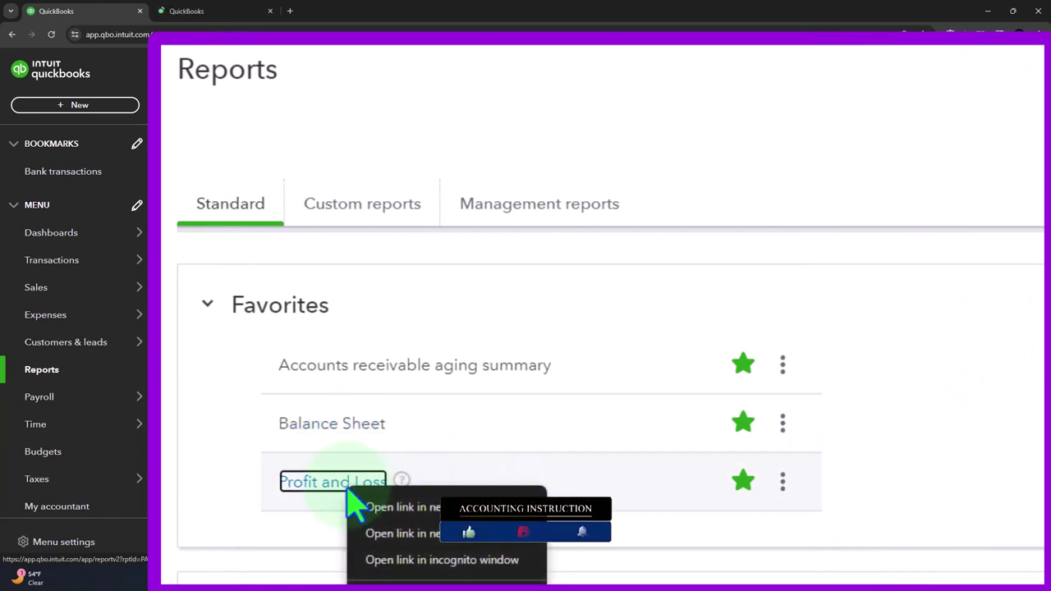
{"action": "left_click", "coordinate": [471, 532]}
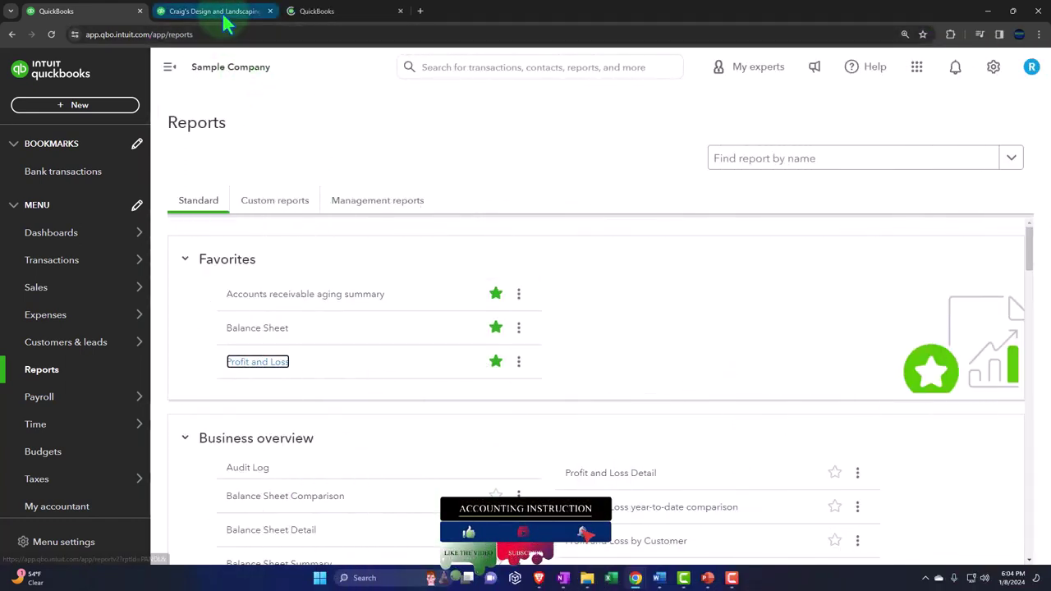
- Run the Balance Sheet report for 01/01/2023 to 12/31/2023 with the navigation menu collapsed
{"action": "left_click", "coordinate": [227, 17]}
{"action": "left_click", "coordinate": [169, 66]}
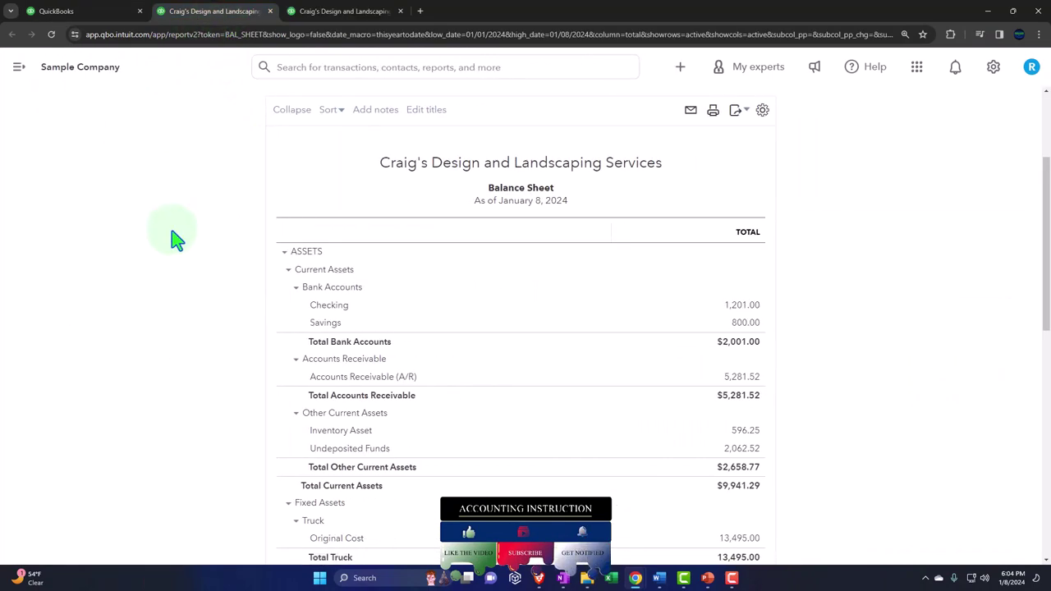
{"action": "scroll", "coordinate": [175, 238], "scroll_direction": "up", "scroll_amount": 2}
{"action": "left_click_drag", "start_coordinate": [219, 161], "coordinate": [150, 126]}
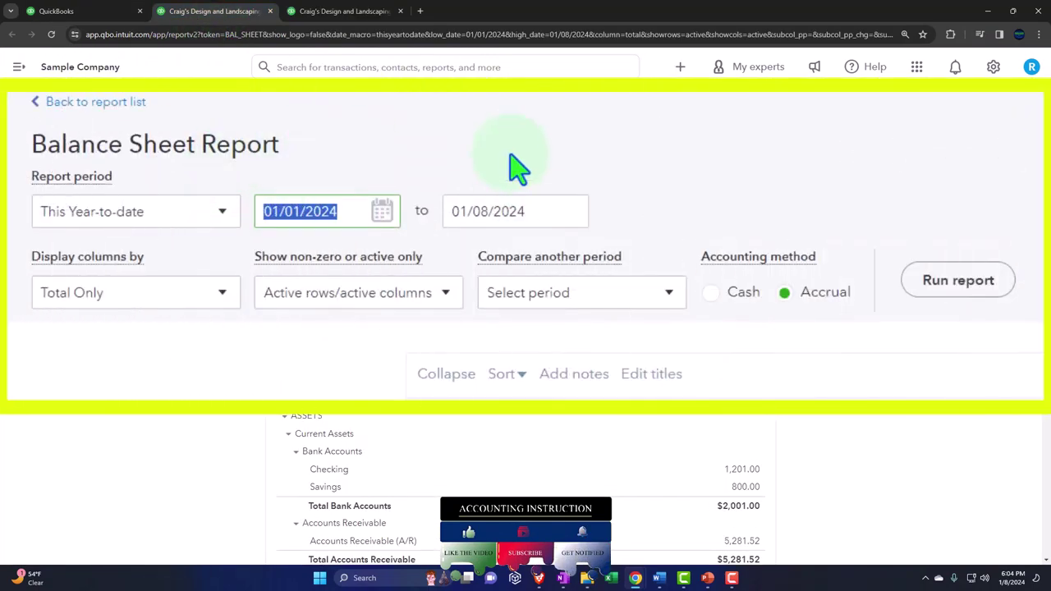
{"action": "type", "text": "01012023"}
{"action": "key", "text": "Tab"}
{"action": "type", "text": "12/31/2023"}
{"action": "key", "text": "Tab"}
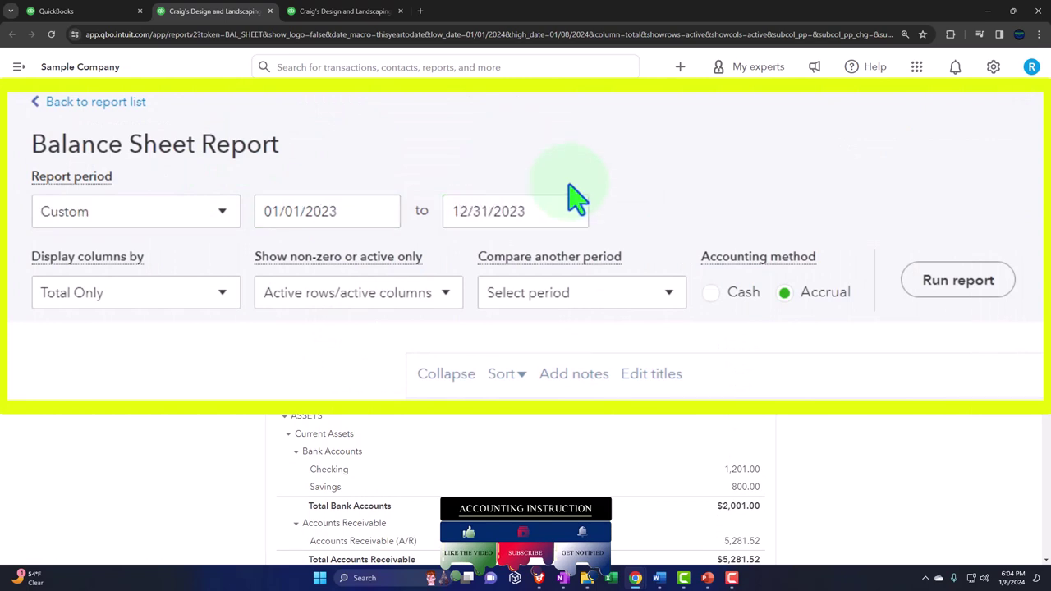
{"action": "left_click", "coordinate": [627, 211]}
{"action": "scroll", "coordinate": [638, 230], "scroll_direction": "down", "scroll_amount": 2}
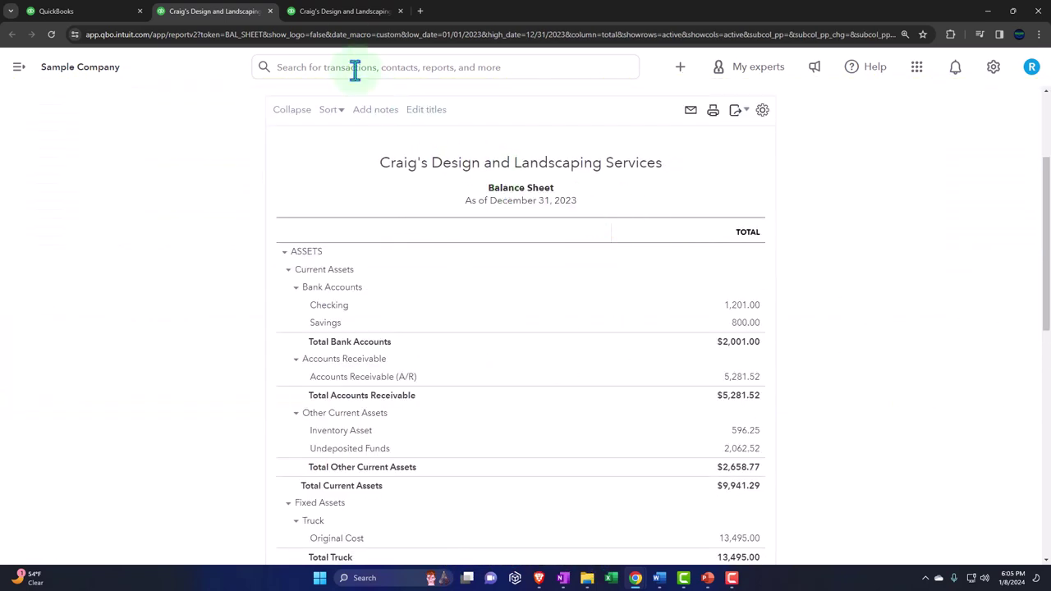
- Run the Profit and Loss report for 01/01/2023 to 12/31/2023 with the navigation menu collapsed
{"action": "left_click", "coordinate": [345, 12]}
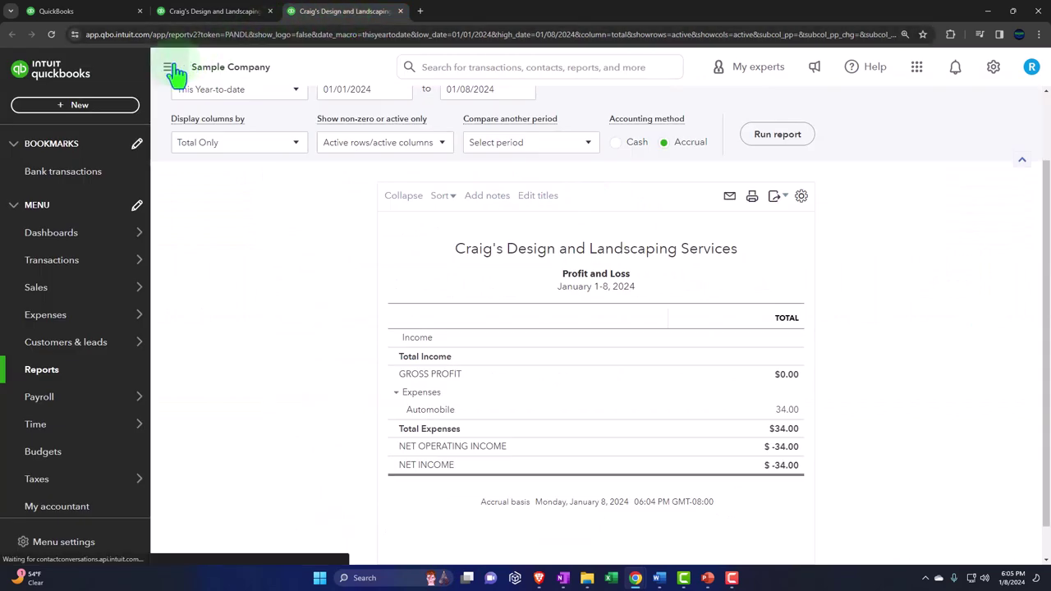
{"action": "left_click", "coordinate": [170, 68]}
{"action": "scroll", "coordinate": [175, 195], "scroll_direction": "up", "scroll_amount": 2}
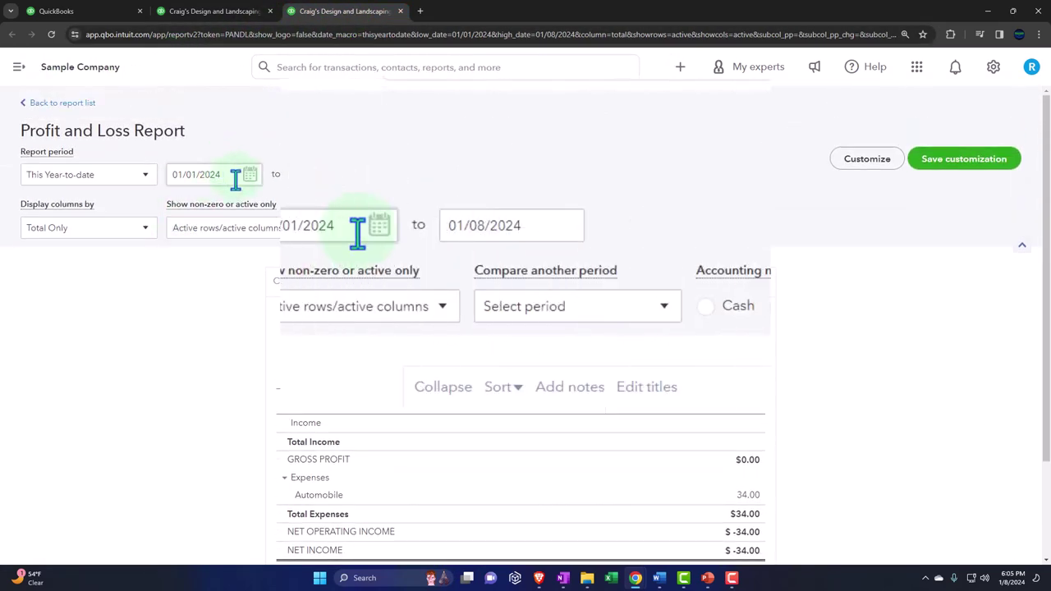
{"action": "left_click", "coordinate": [236, 179]}
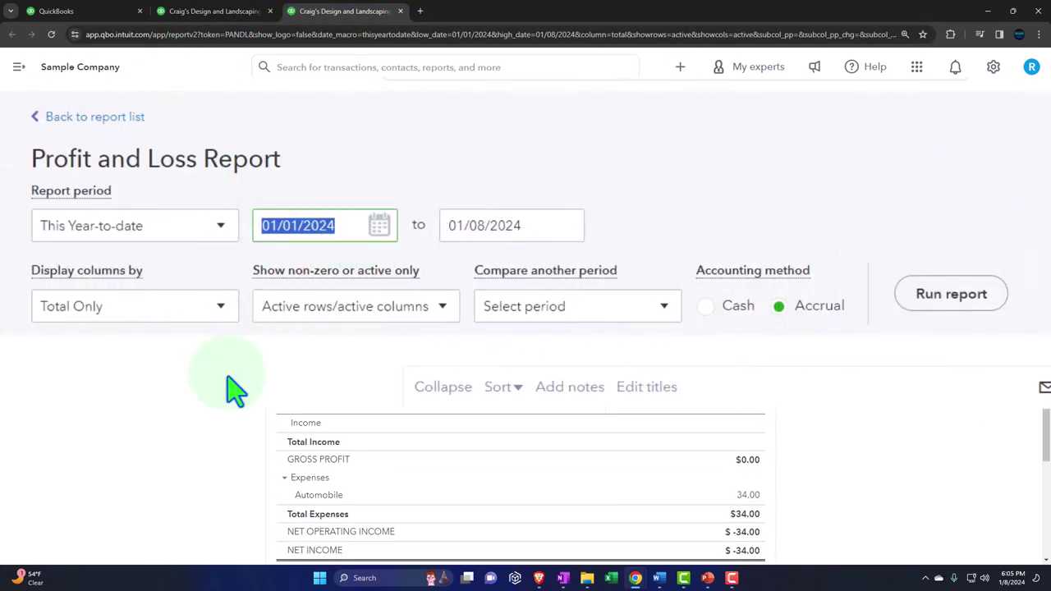
{"action": "type", "text": "010123"}
{"action": "key", "text": "Tab"}
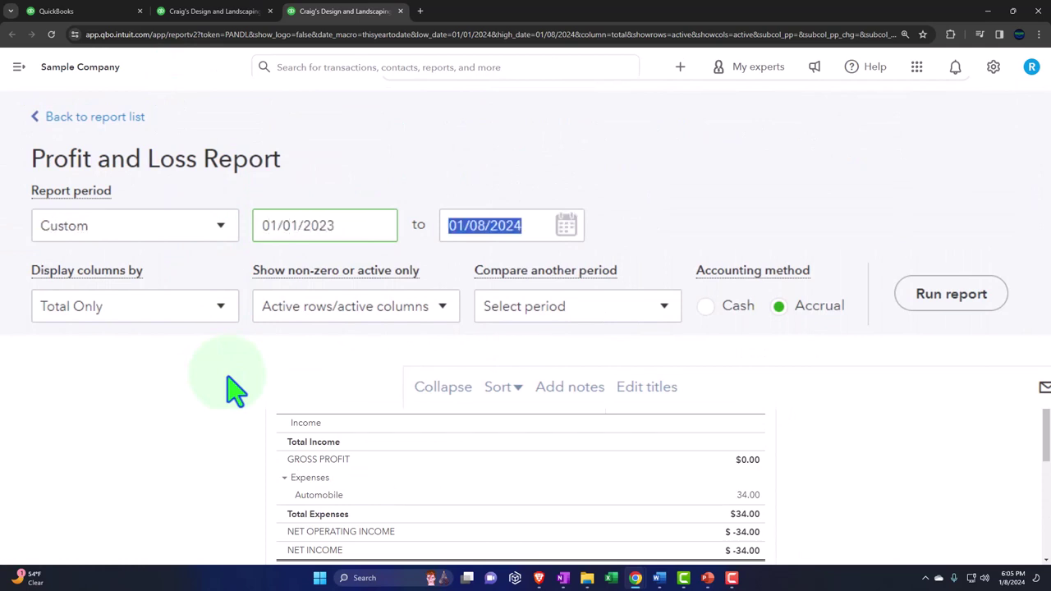
{"action": "type", "text": "123123"}
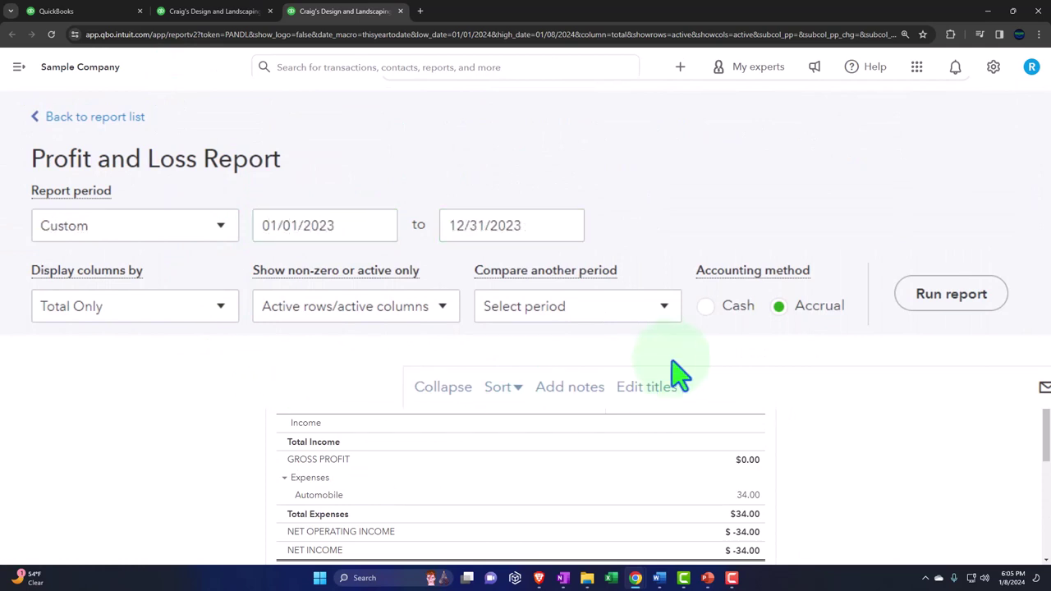
{"action": "left_click", "coordinate": [628, 223]}
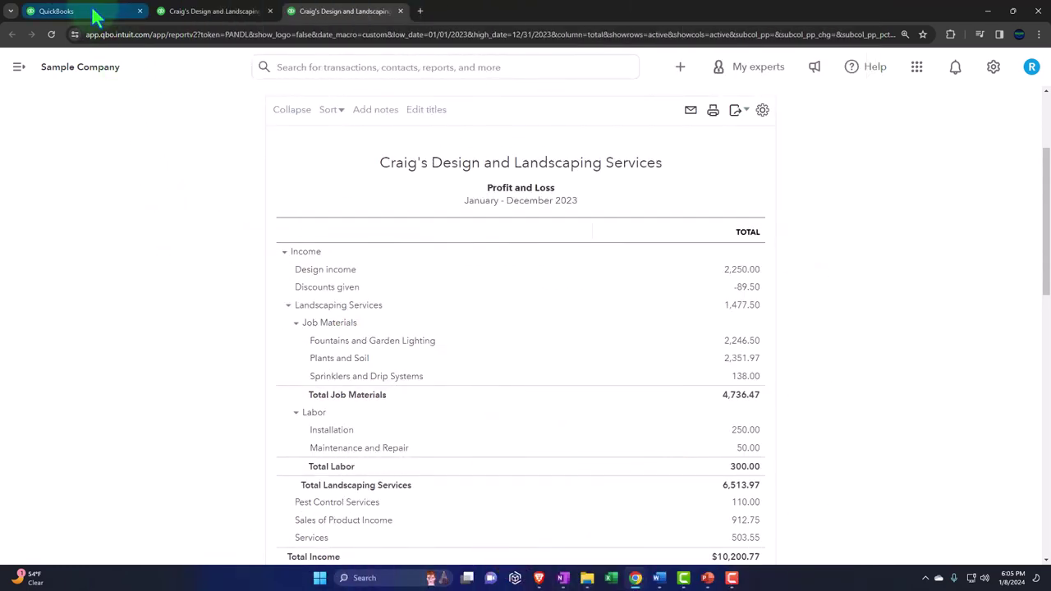
- Return to the report list and examine the Business overview, Who owes you, and Sales and customers sections
{"action": "left_click", "coordinate": [94, 15]}
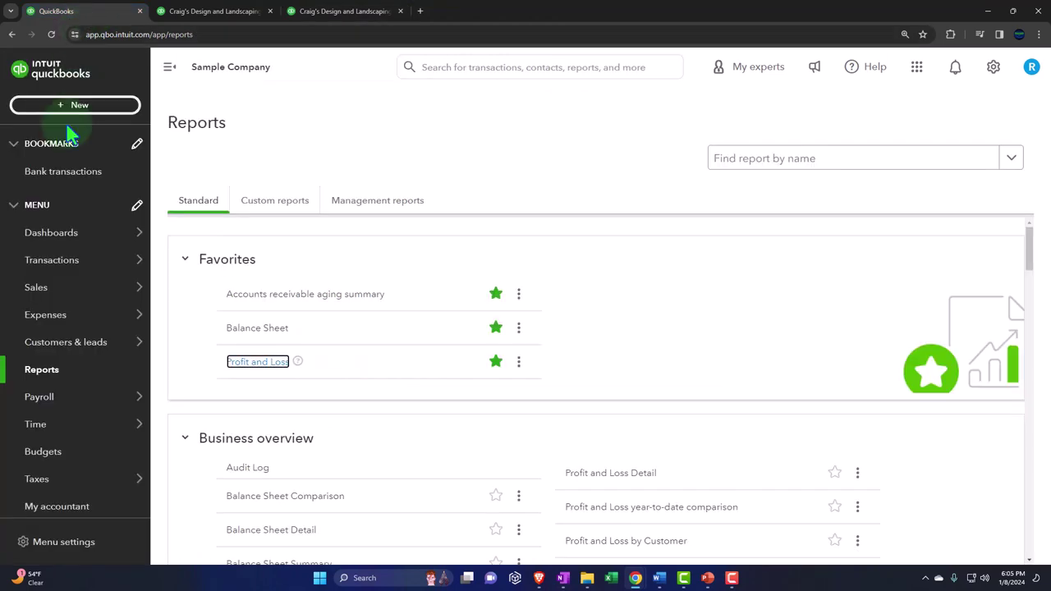
{"action": "left_click", "coordinate": [48, 374]}
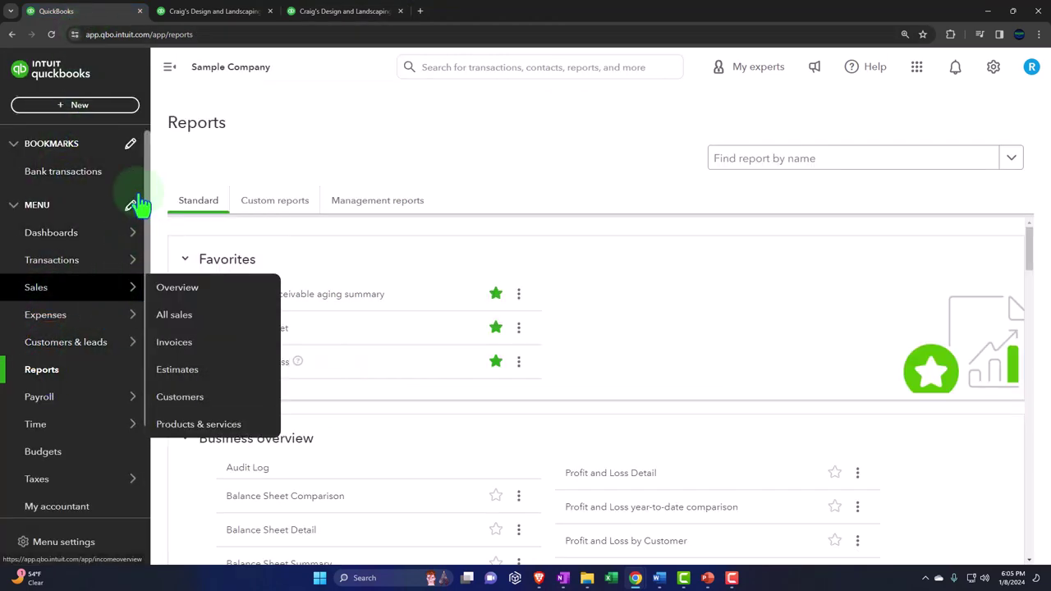
{"action": "left_click", "coordinate": [169, 67]}
{"action": "scroll", "coordinate": [345, 318], "scroll_direction": "down", "scroll_amount": 5}
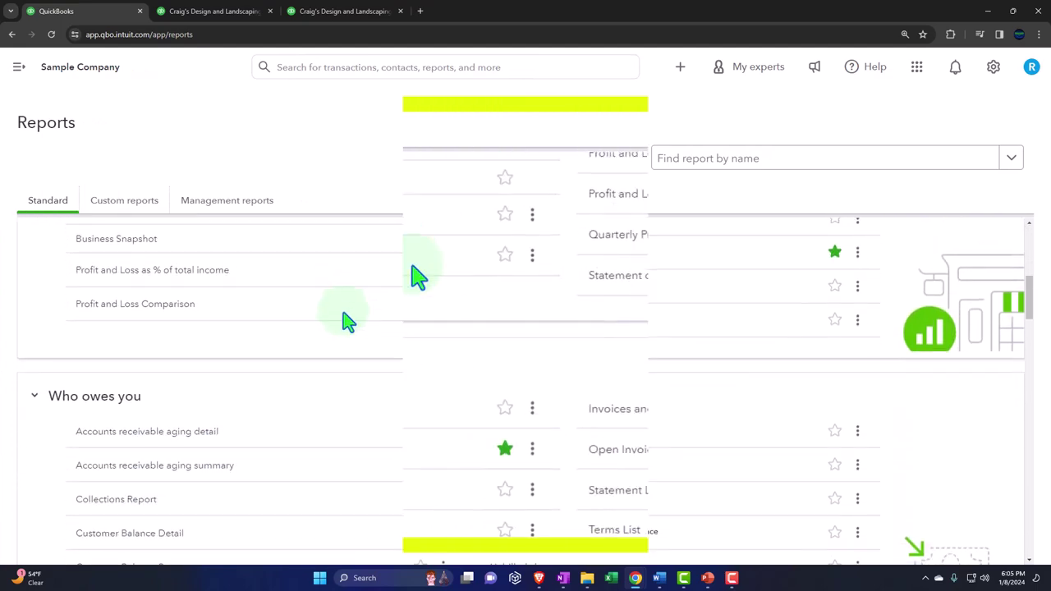
{"action": "scroll", "coordinate": [411, 276], "scroll_direction": "down", "scroll_amount": 5}
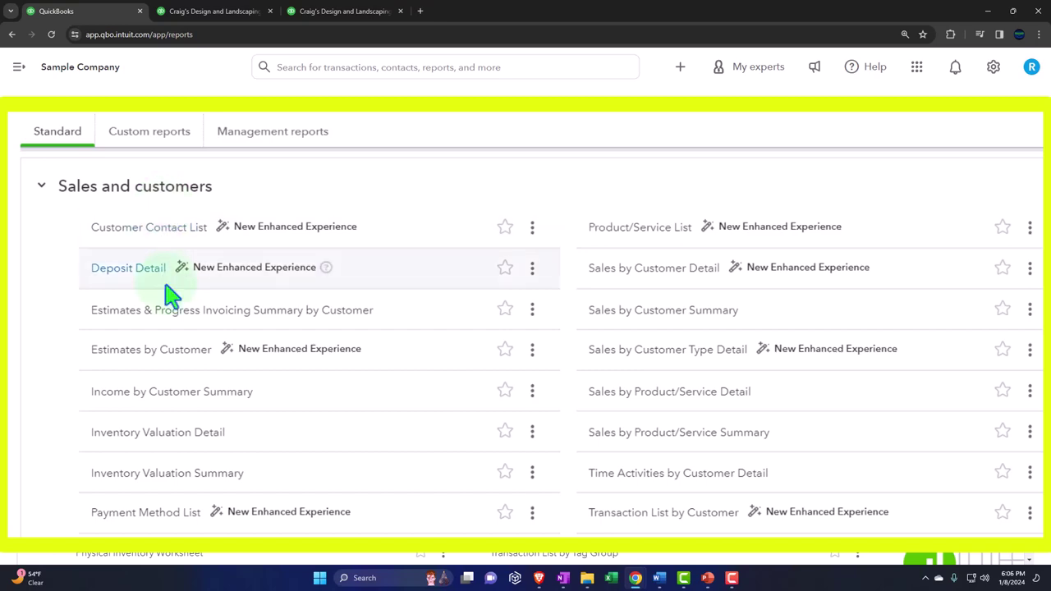
{"action": "scroll", "coordinate": [181, 324], "scroll_direction": "up", "scroll_amount": 5}
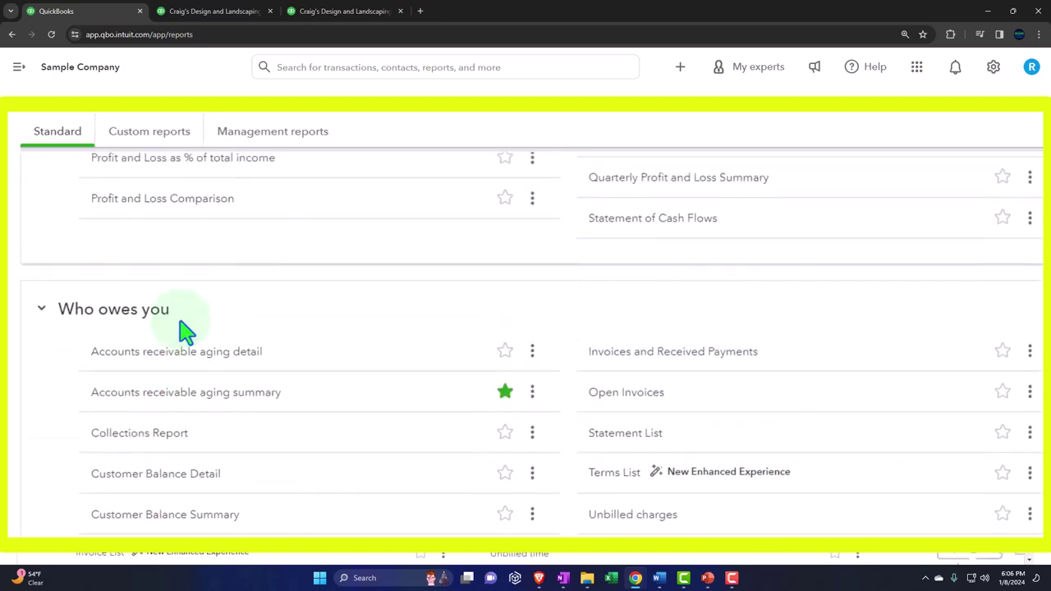
{"action": "scroll", "coordinate": [184, 328], "scroll_direction": "up", "scroll_amount": 4}
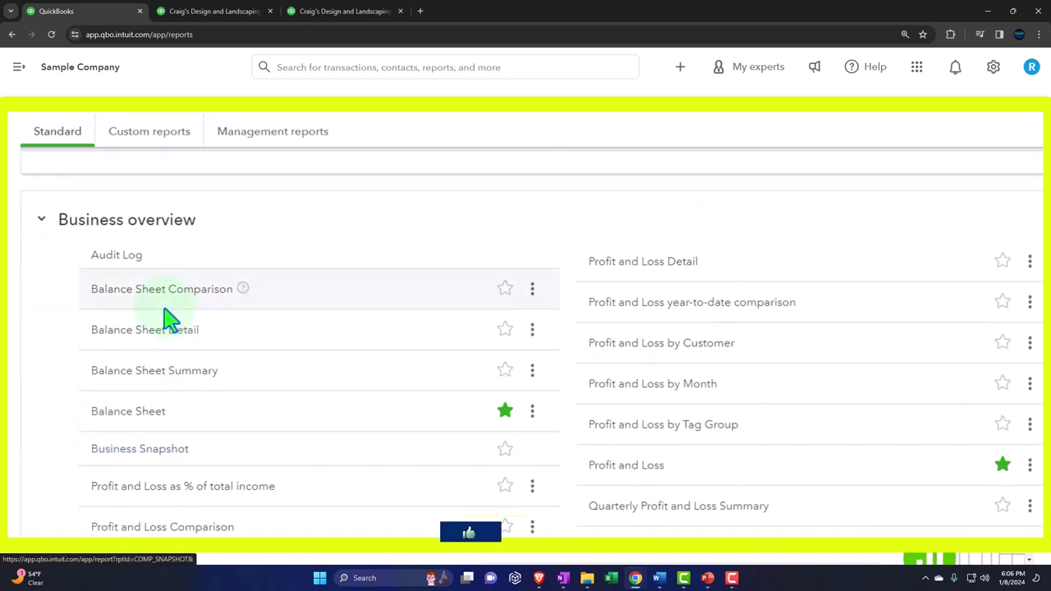
{"action": "scroll", "coordinate": [169, 319], "scroll_direction": "up", "scroll_amount": 2}
{"action": "scroll", "coordinate": [169, 318], "scroll_direction": "down", "scroll_amount": 5}
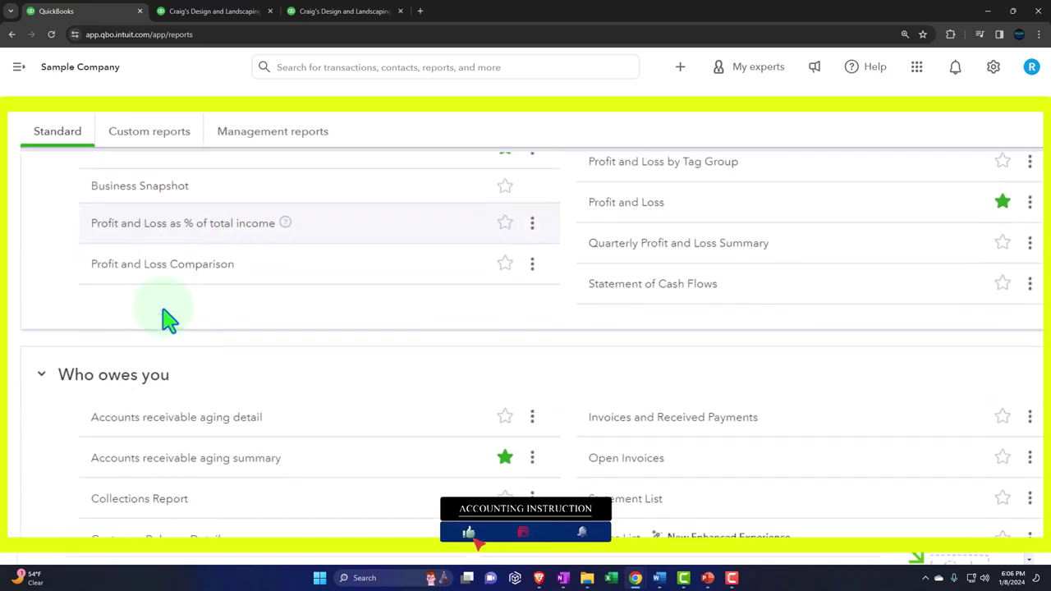
{"action": "scroll", "coordinate": [168, 319], "scroll_direction": "down", "scroll_amount": 3}
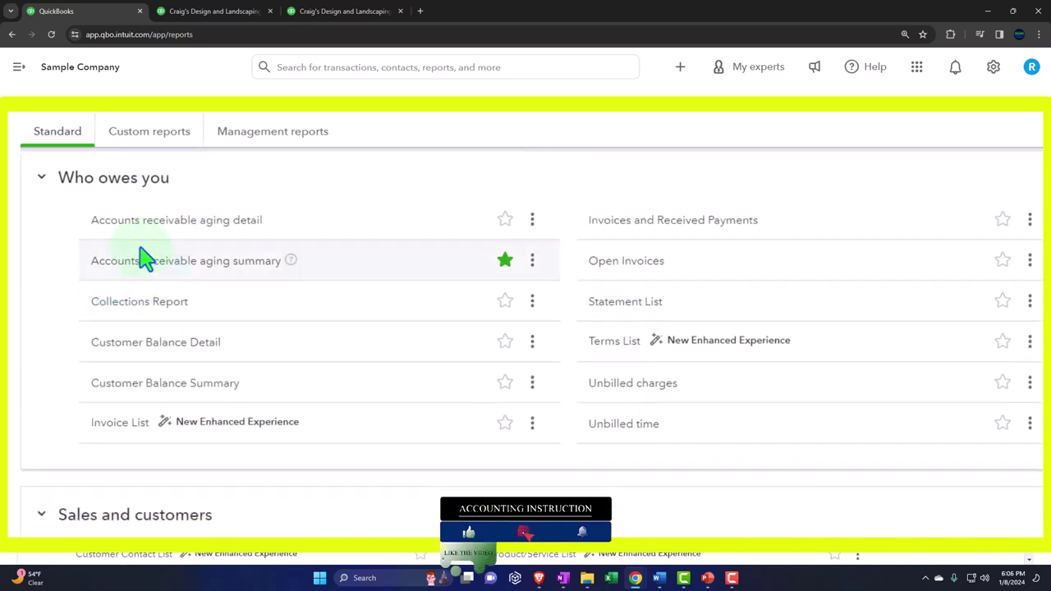
{"action": "scroll", "coordinate": [144, 259], "scroll_direction": "down", "scroll_amount": 4}
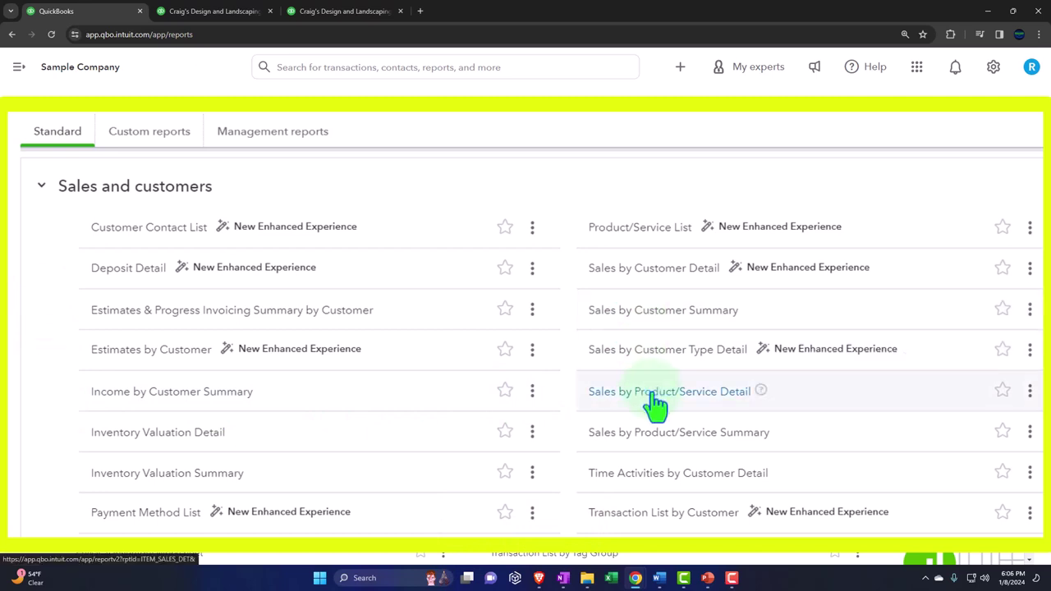
- Open the Sales by Product/Service Summary and Sales by Product/Service Detail reports in separate new browser tabs
{"action": "right_click", "coordinate": [661, 435]}
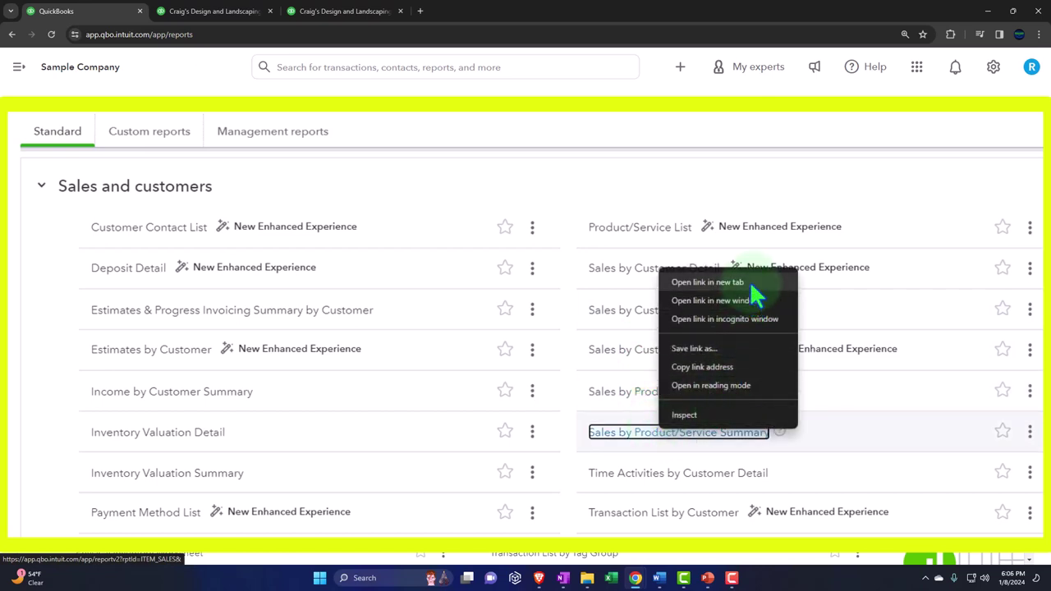
{"action": "left_click", "coordinate": [749, 282]}
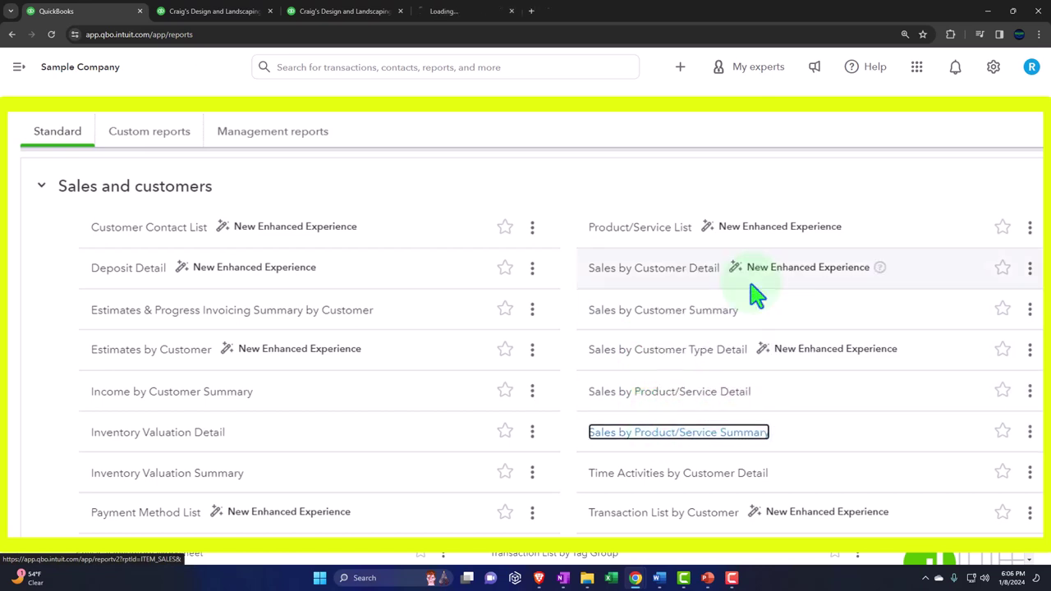
{"action": "right_click", "coordinate": [717, 405]}
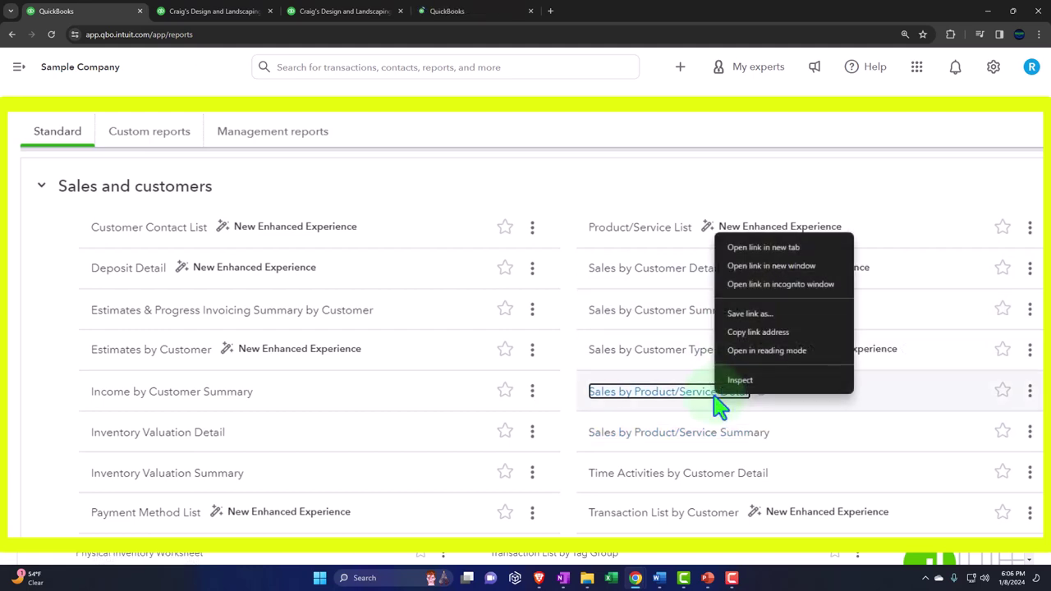
{"action": "left_click", "coordinate": [751, 248]}
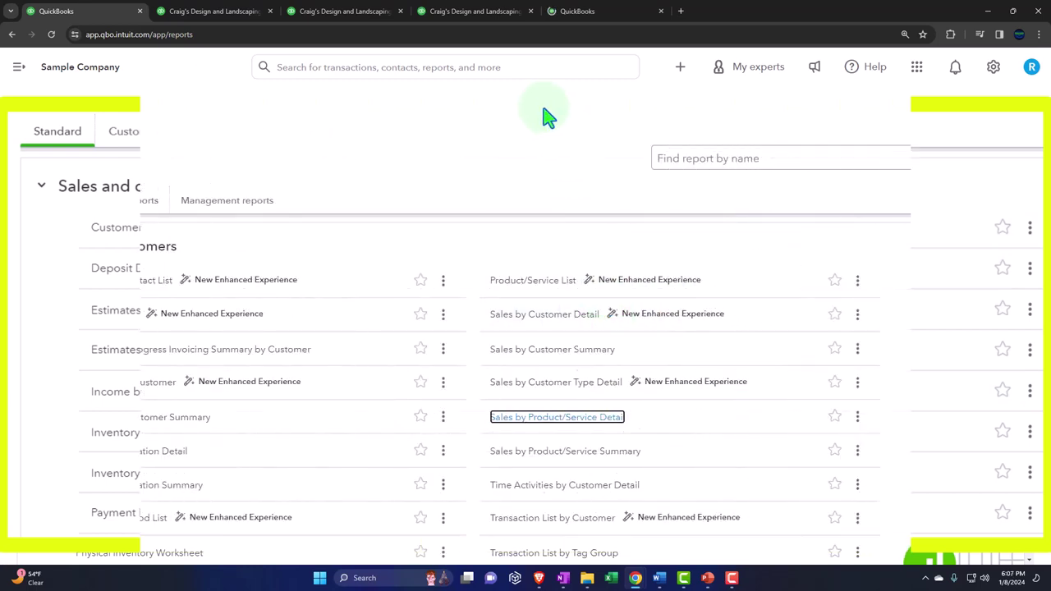
- Run the Sales by Product/Service Summary report for 01/01/2023 to 12/31/2023 with the navigation menu collapsed
{"action": "left_click", "coordinate": [480, 16]}
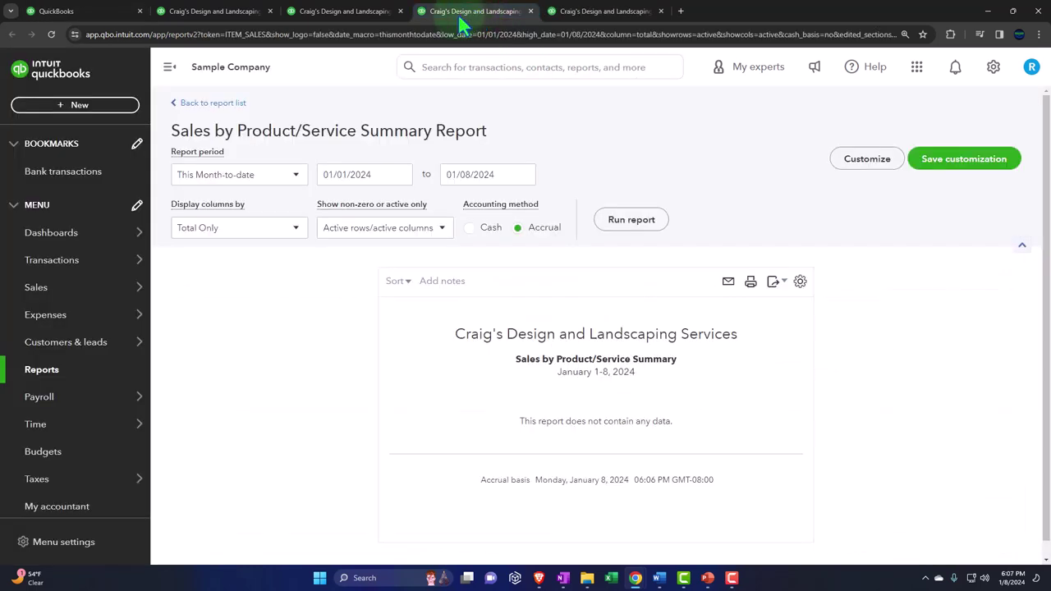
{"action": "left_click", "coordinate": [171, 74]}
{"action": "left_click", "coordinate": [223, 168]}
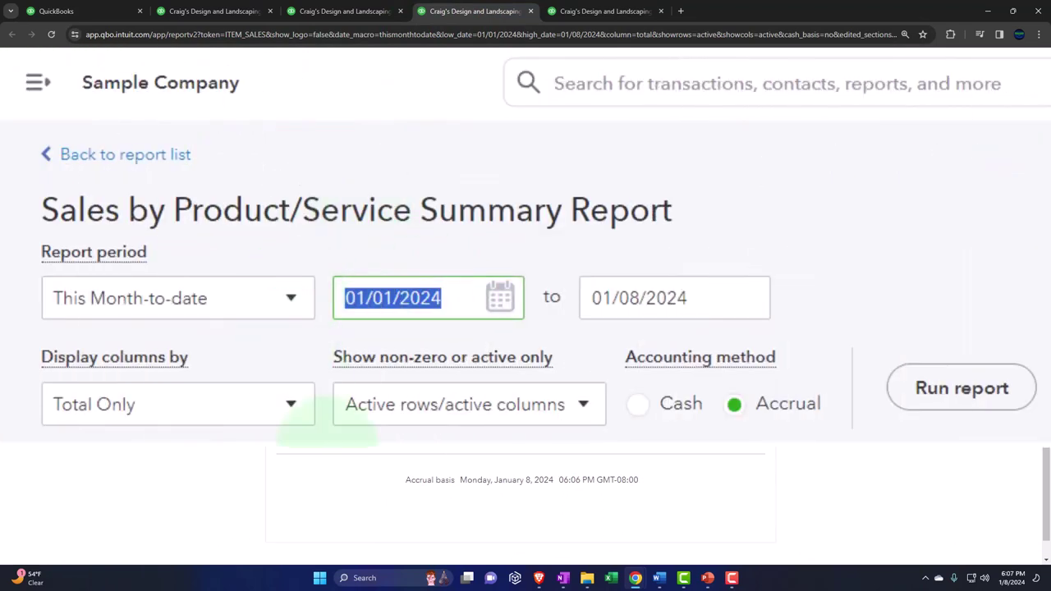
{"action": "type", "text": "01012023"}
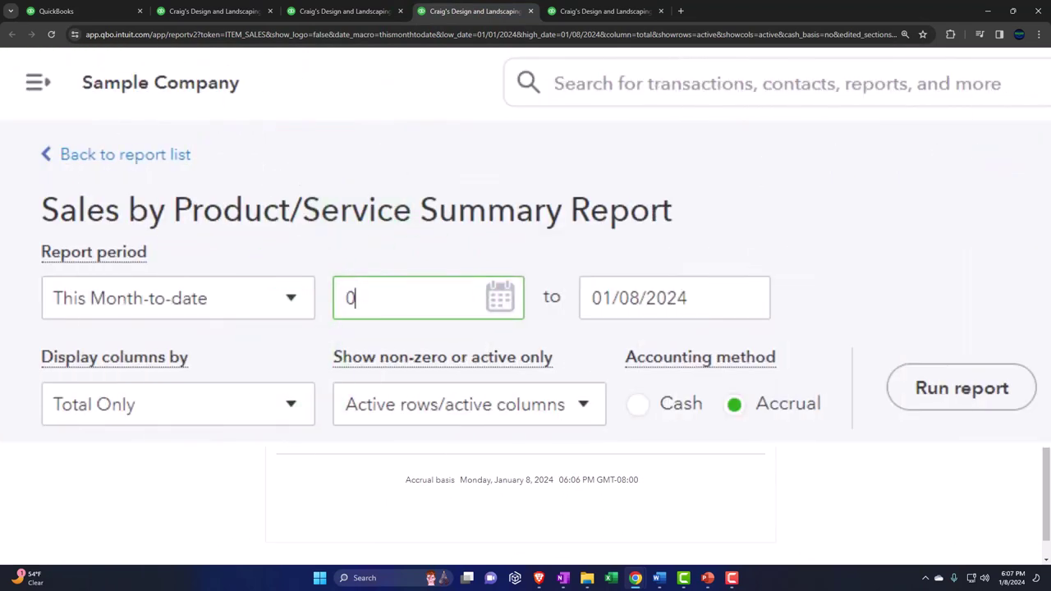
{"action": "key", "text": "Tab"}
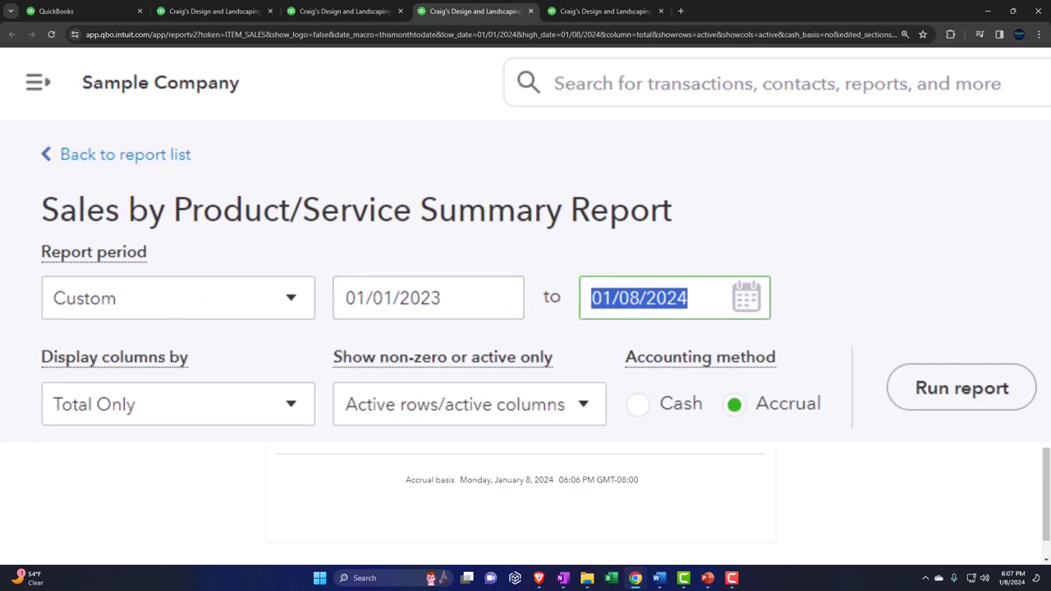
{"action": "type", "text": "12312023"}
{"action": "key", "text": "Tab"}
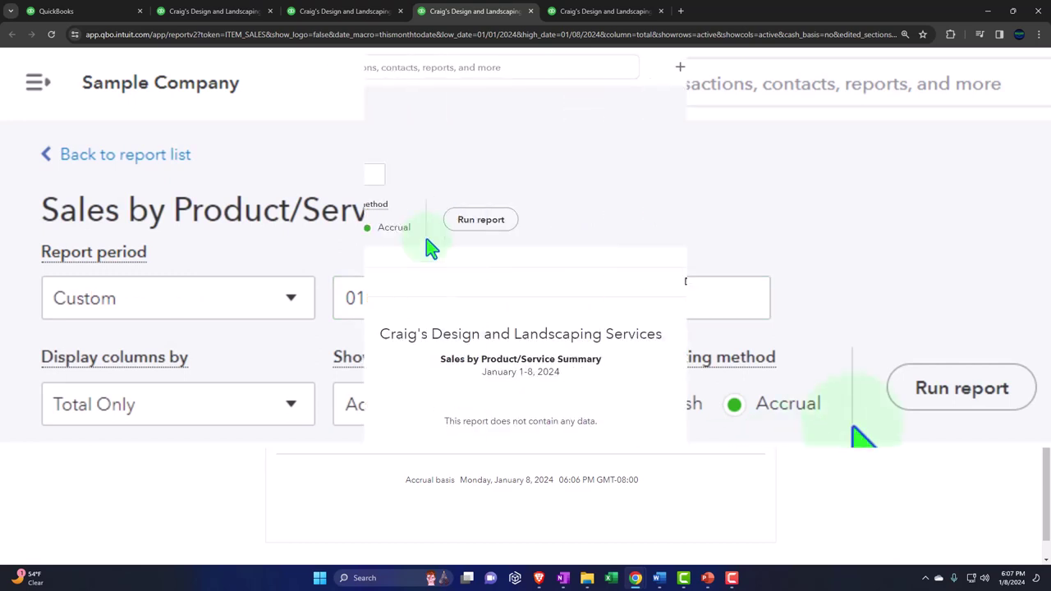
{"action": "left_click", "coordinate": [962, 387]}
{"action": "scroll", "coordinate": [469, 235], "scroll_direction": "down", "scroll_amount": 3}
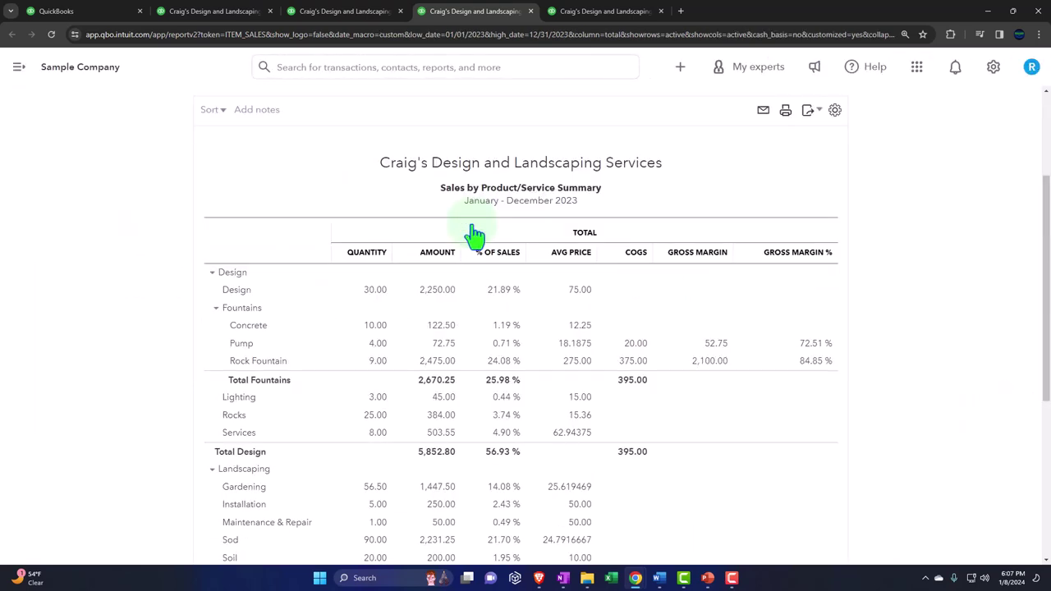
- Run the Sales by Product/Service Detail report for 01/01/2023 to 12/31/2023 with the navigation menu collapsed
{"action": "left_click", "coordinate": [582, 13]}
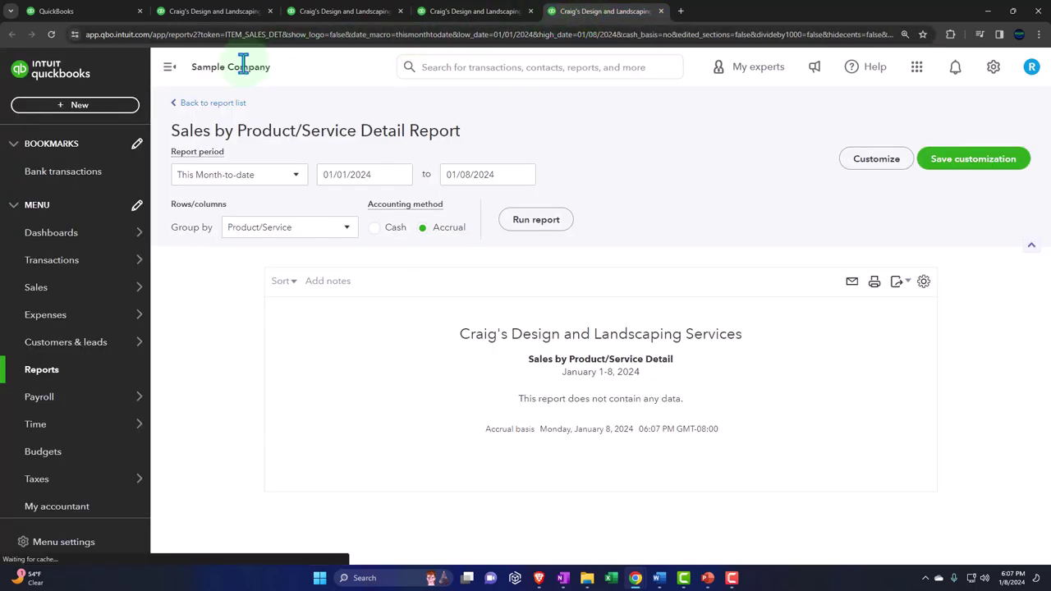
{"action": "left_click", "coordinate": [168, 70]}
{"action": "left_click", "coordinate": [382, 175]}
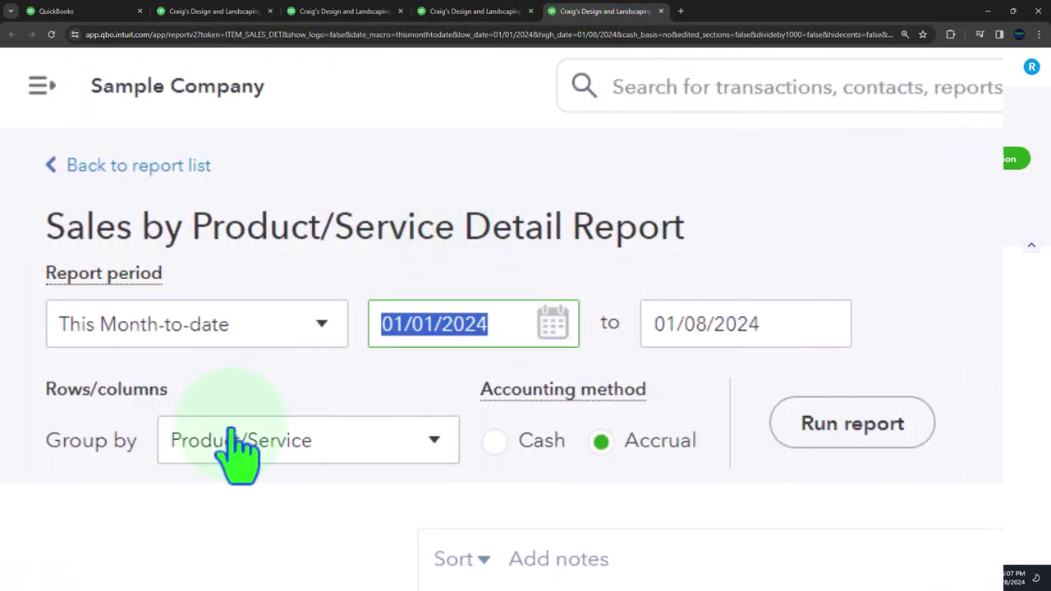
{"action": "type", "text": "010123"}
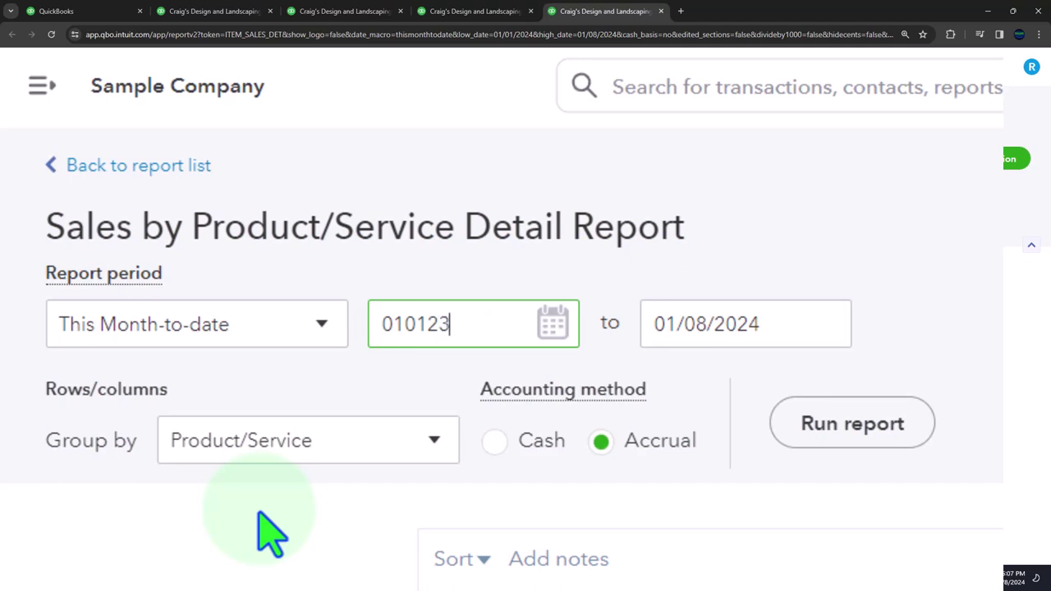
{"action": "key", "text": "Tab"}
{"action": "type", "text": "123123"}
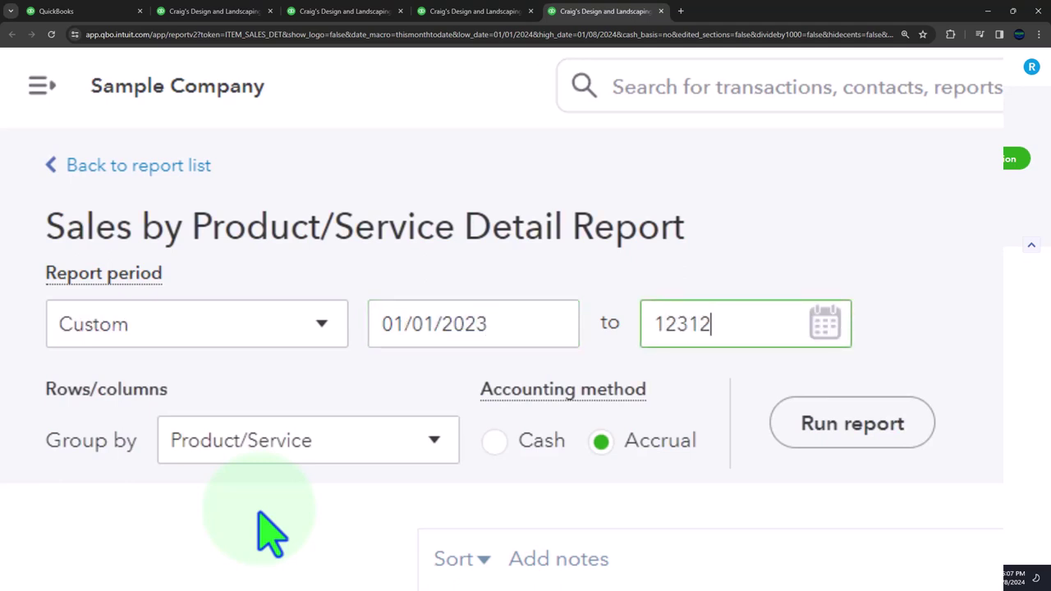
{"action": "key", "text": "Tab"}
{"action": "left_click", "coordinate": [892, 424]}
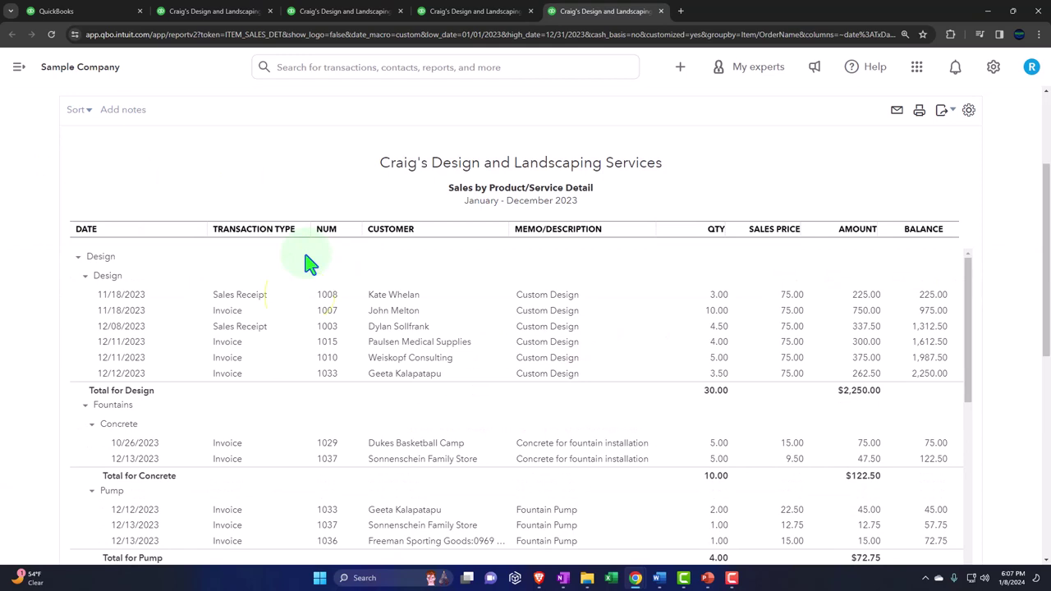
{"action": "left_click", "coordinate": [311, 294]}
- Enlarge the Profit and Loss report and examine its income section, including Landscaping Services, Job Materials and Labor
{"action": "left_click", "coordinate": [353, 18]}
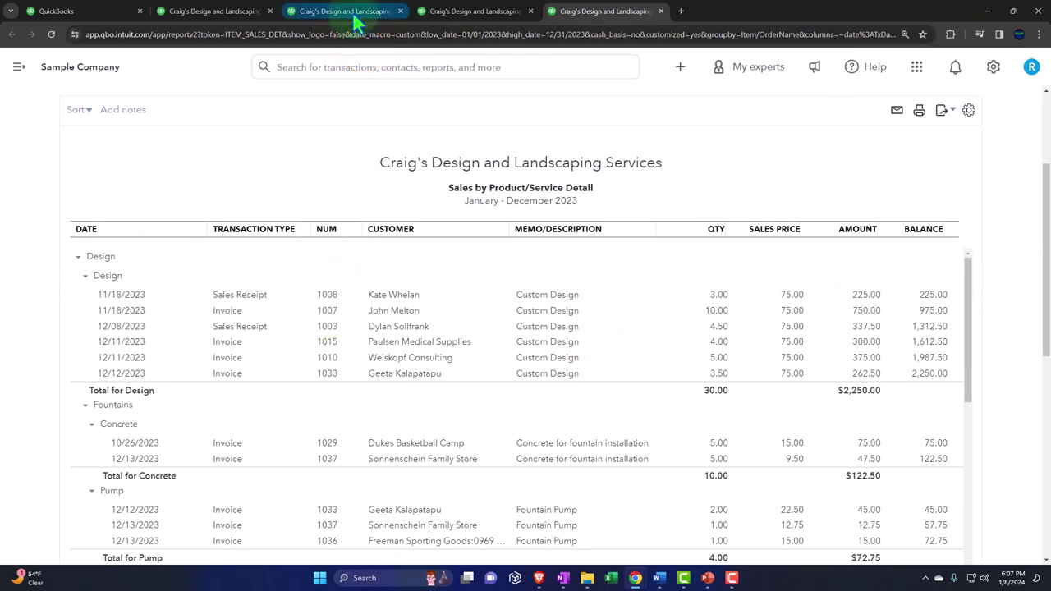
{"action": "key", "text": "ctrl+plus"}
{"action": "key", "text": "ctrl+plus"}
{"action": "key", "text": "ctrl+plus"}
{"action": "key", "text": "ctrl+plus"}
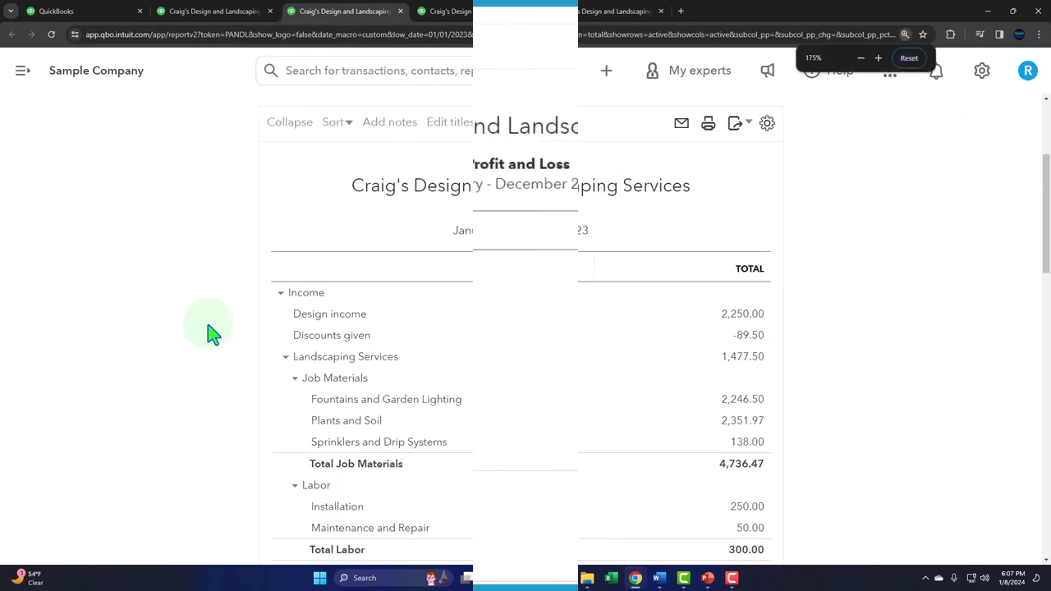
{"action": "scroll", "coordinate": [212, 333], "scroll_direction": "down", "scroll_amount": 1}
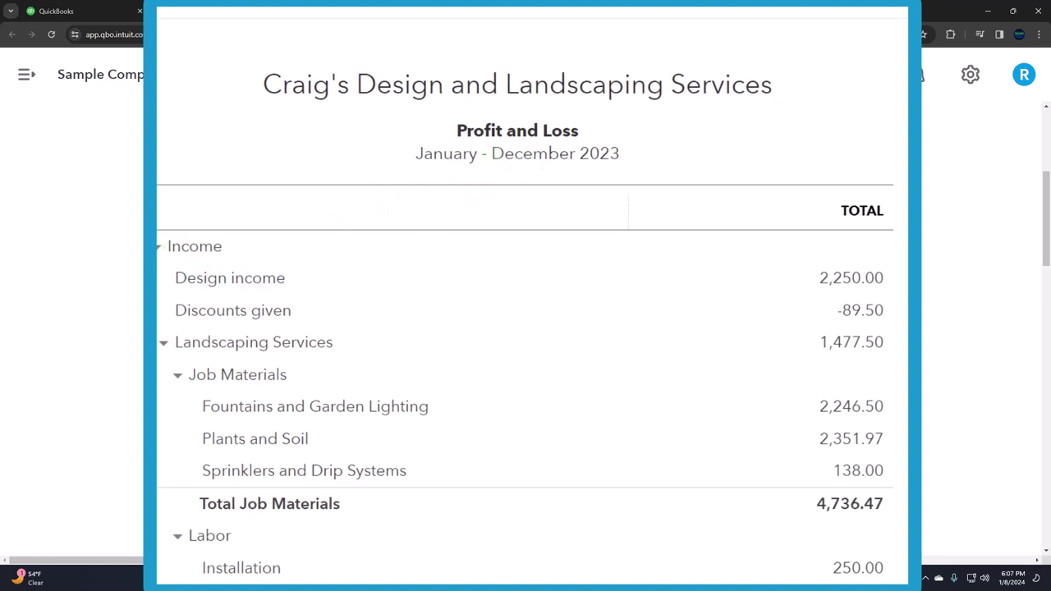
{"action": "scroll", "coordinate": [526, 328], "scroll_direction": "down", "scroll_amount": 2}
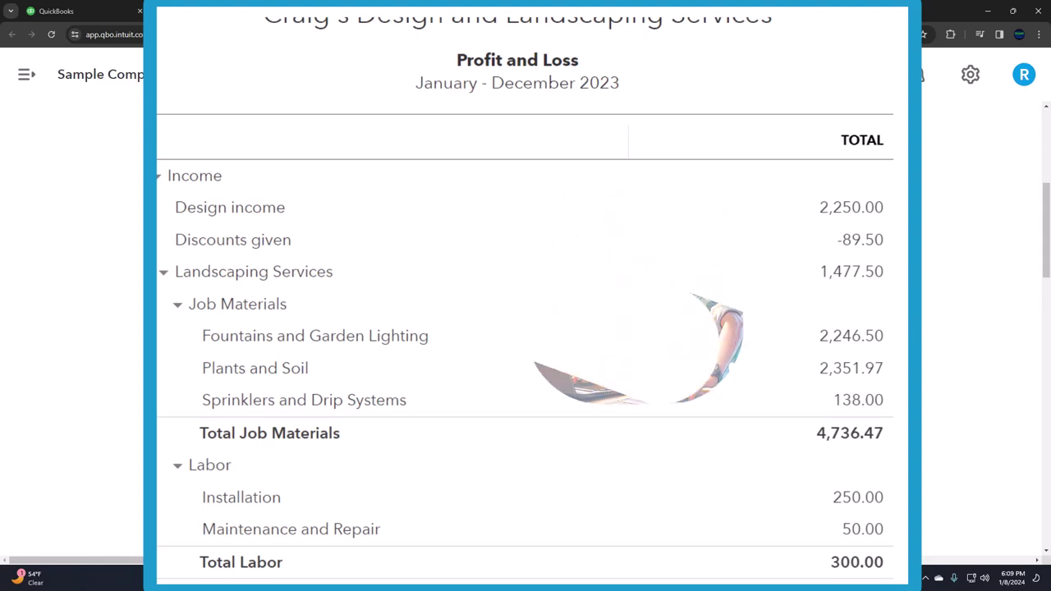
- Go from the report list to the Products and Services list under Sales and examine its Design and Fountains items
{"action": "left_click", "coordinate": [477, 17]}
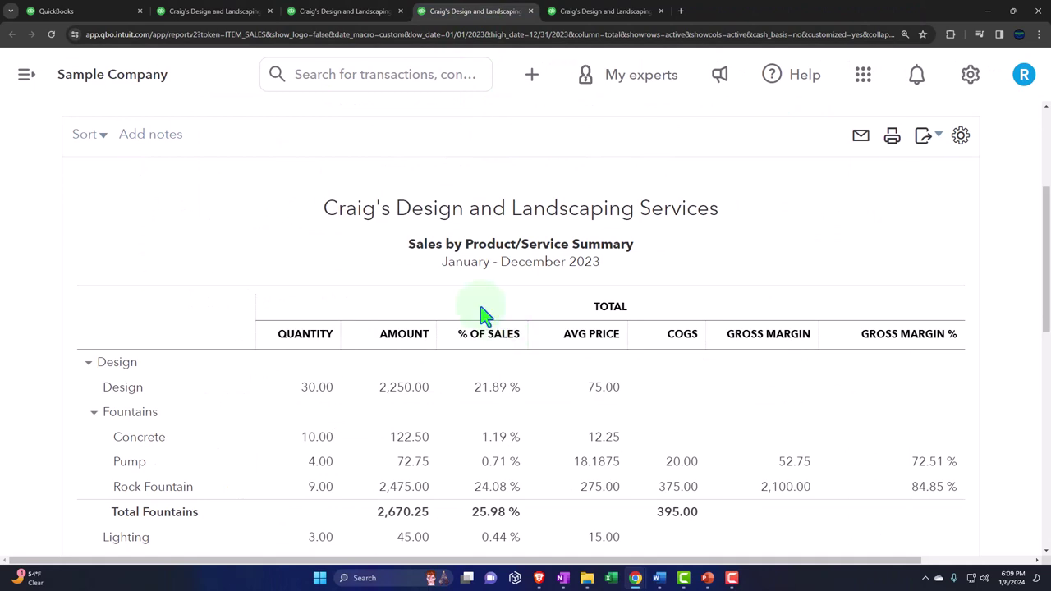
{"action": "left_click", "coordinate": [103, 15]}
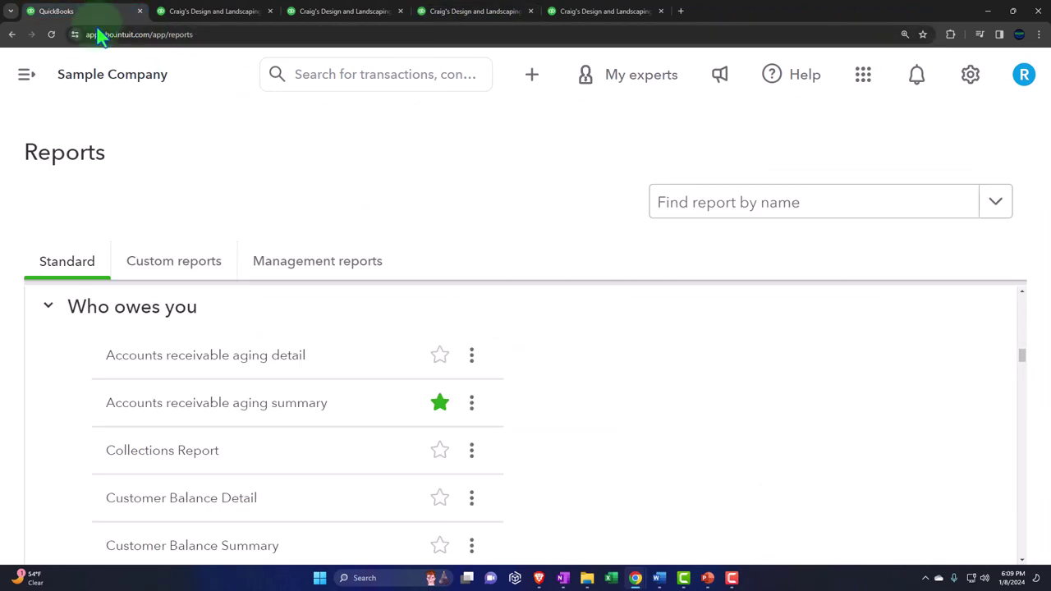
{"action": "key", "text": "ctrl+minus"}
{"action": "key", "text": "ctrl+minus"}
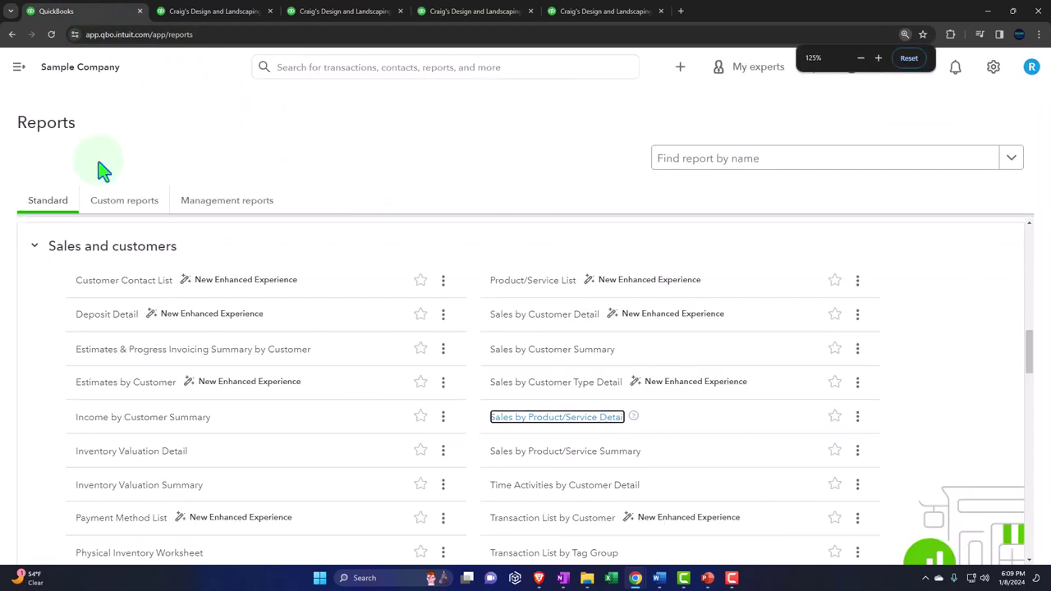
{"action": "left_click", "coordinate": [23, 69]}
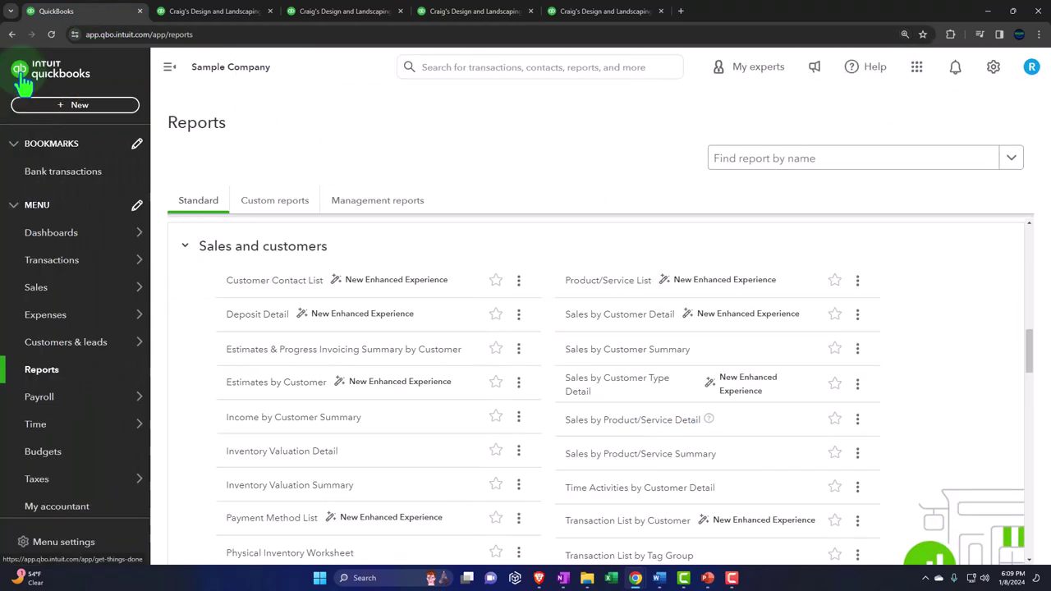
{"action": "left_click", "coordinate": [36, 288]}
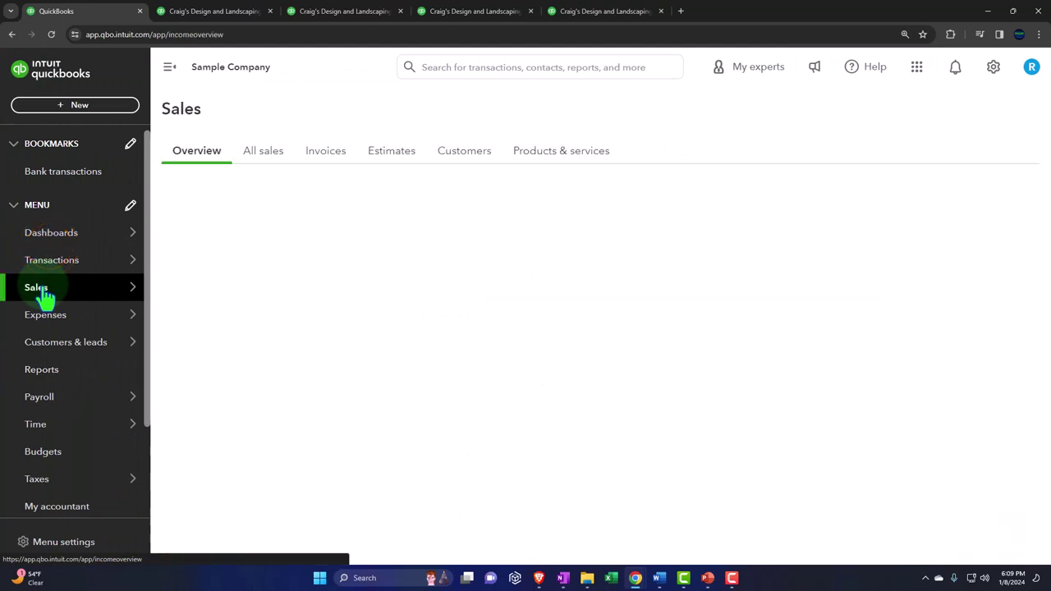
{"action": "left_click", "coordinate": [552, 164]}
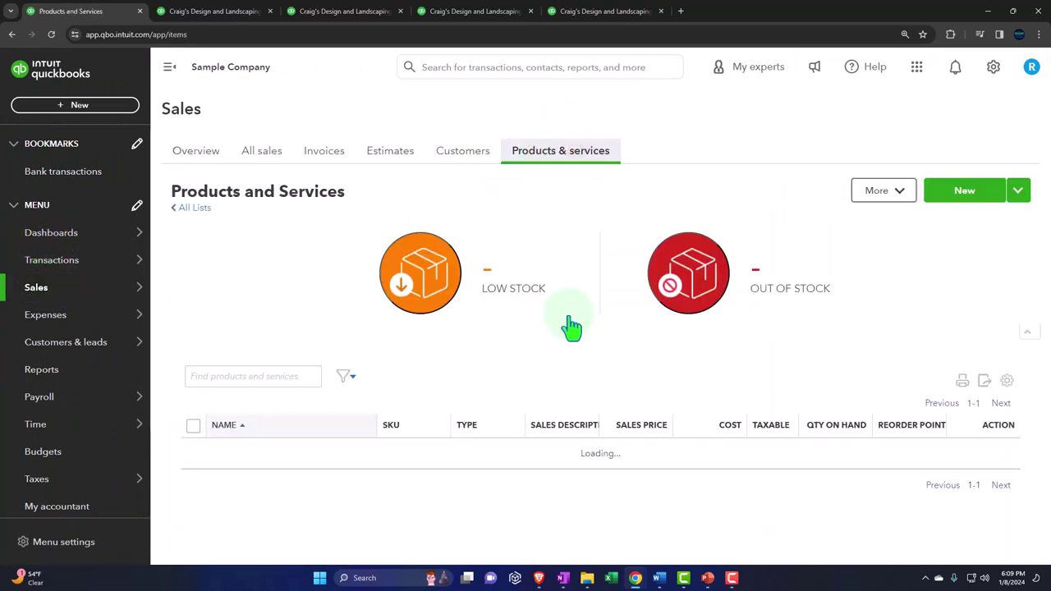
{"action": "scroll", "coordinate": [573, 327], "scroll_direction": "down", "scroll_amount": 3}
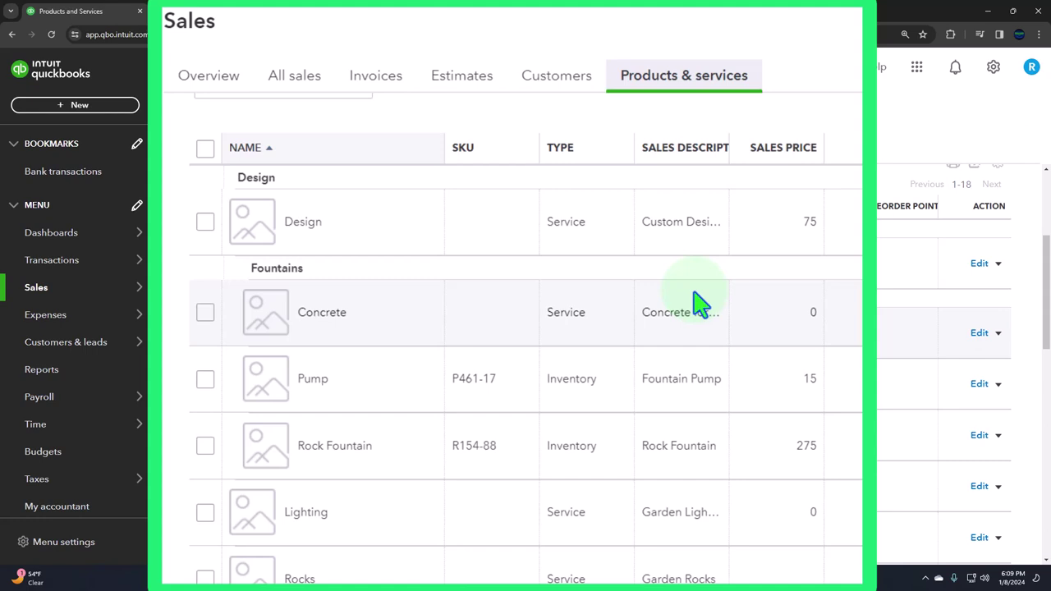
- Examine the item amounts in the Sales by Product/Service Summary report and the transaction types available for creation
{"action": "left_click", "coordinate": [466, 14]}
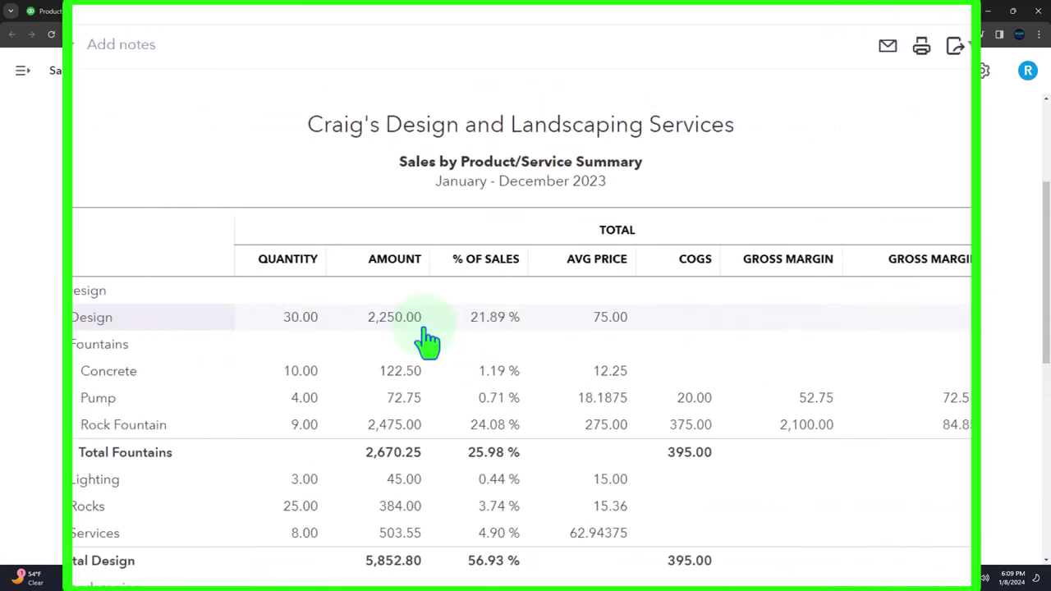
{"action": "scroll", "coordinate": [427, 341], "scroll_direction": "down", "scroll_amount": 1}
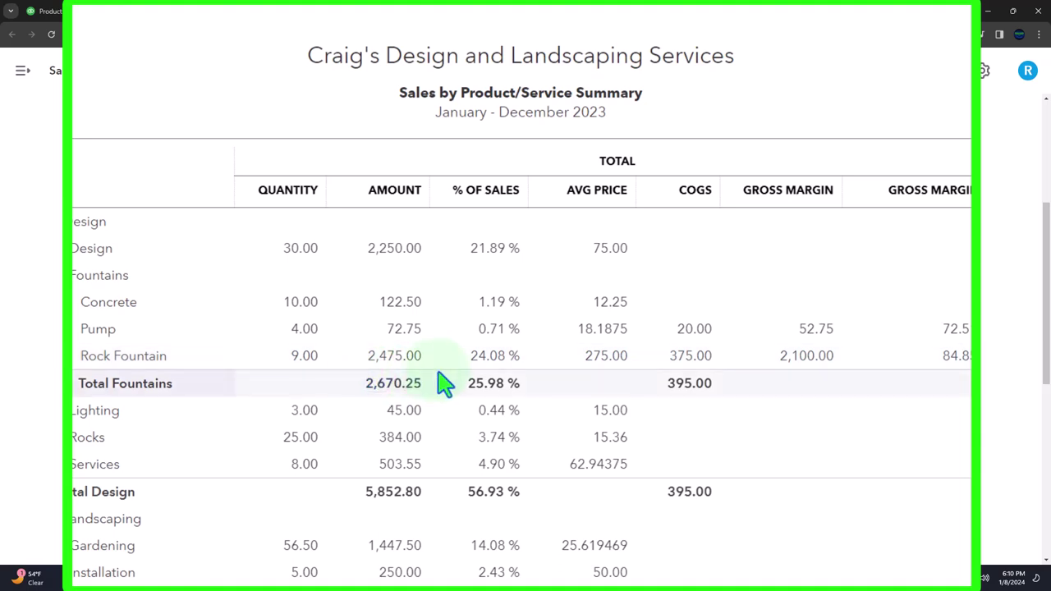
{"action": "left_click", "coordinate": [607, 76]}
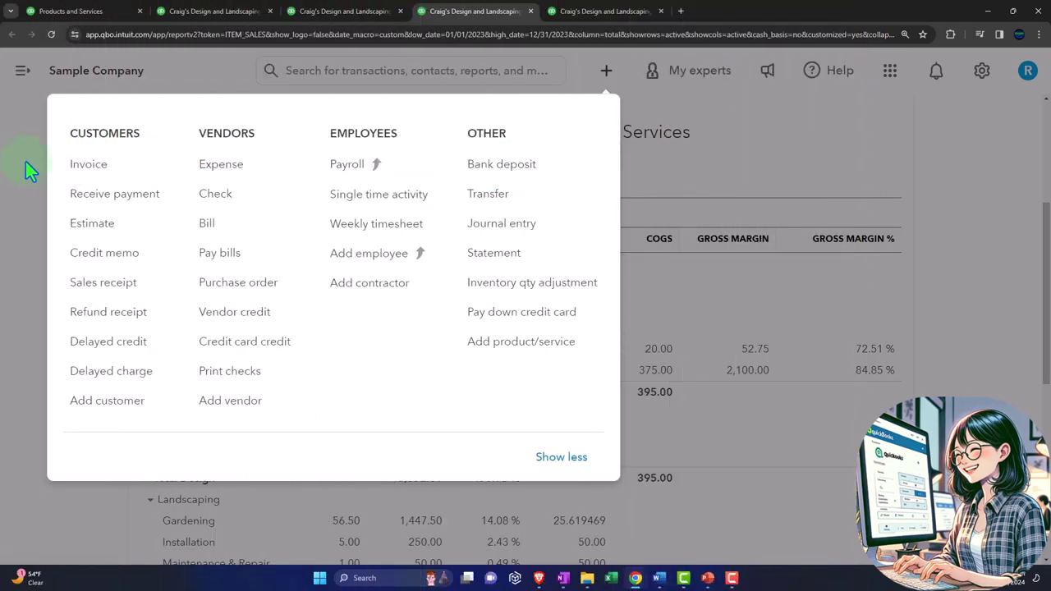
{"action": "left_click", "coordinate": [25, 162]}
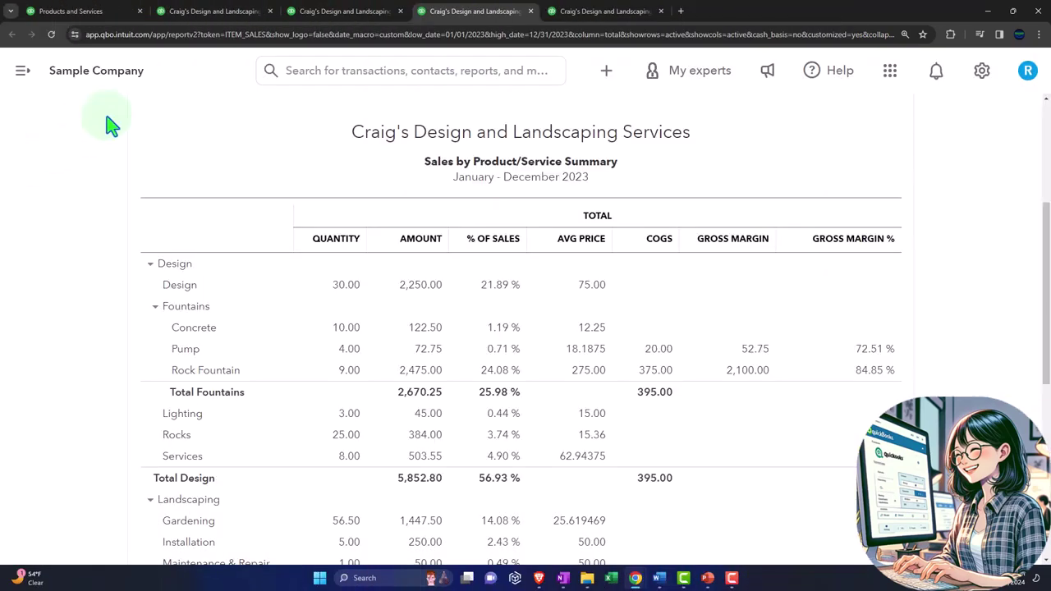
- Examine the bank accounts, Accounts Receivable and other current assets on the Balance Sheet report
{"action": "left_click", "coordinate": [195, 13]}
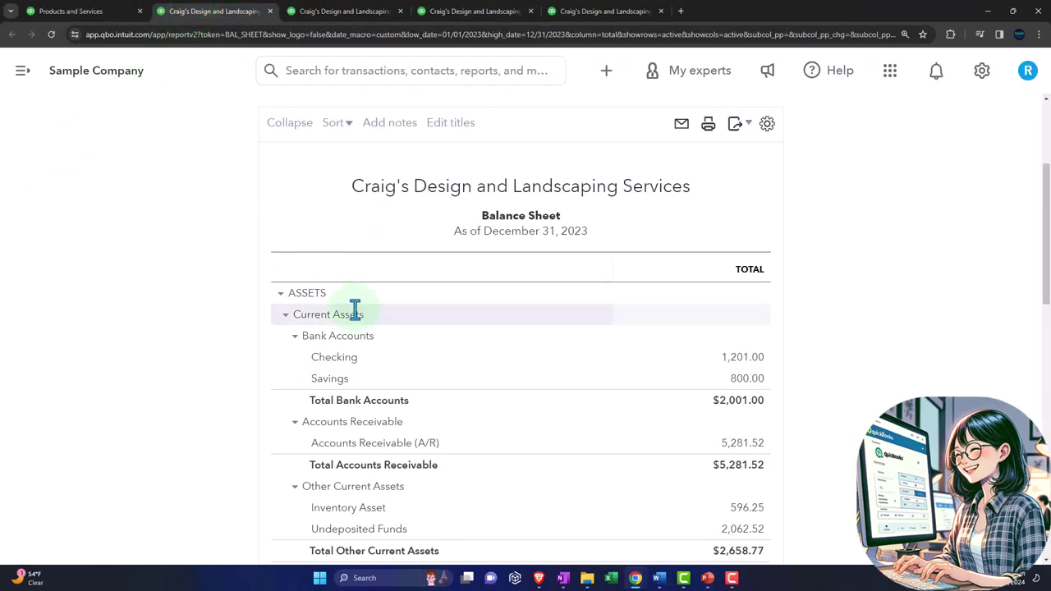
{"action": "scroll", "coordinate": [353, 306], "scroll_direction": "down", "scroll_amount": 2}
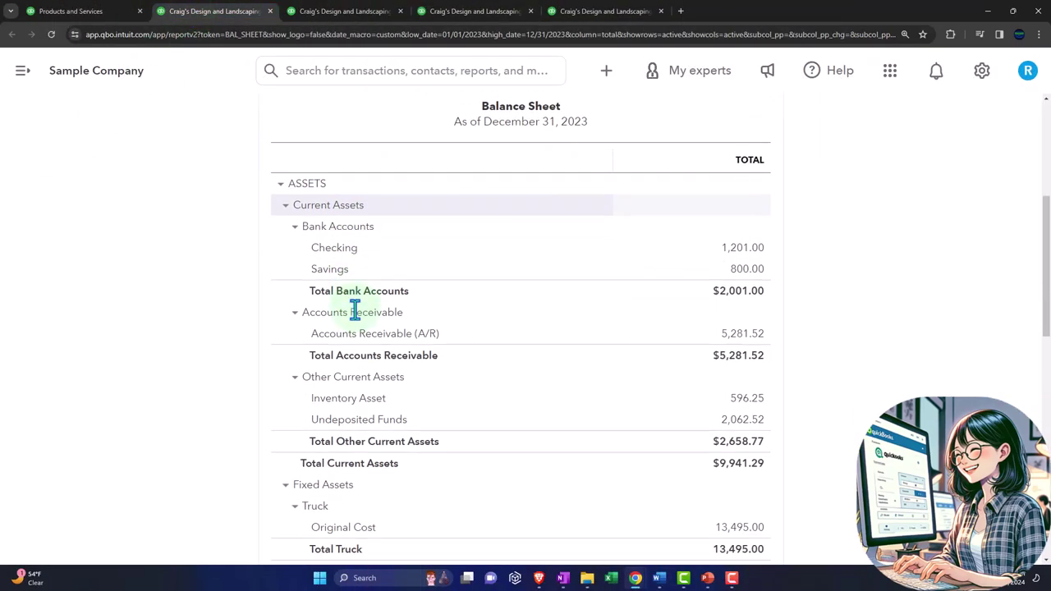
{"action": "left_click", "coordinate": [749, 271]}
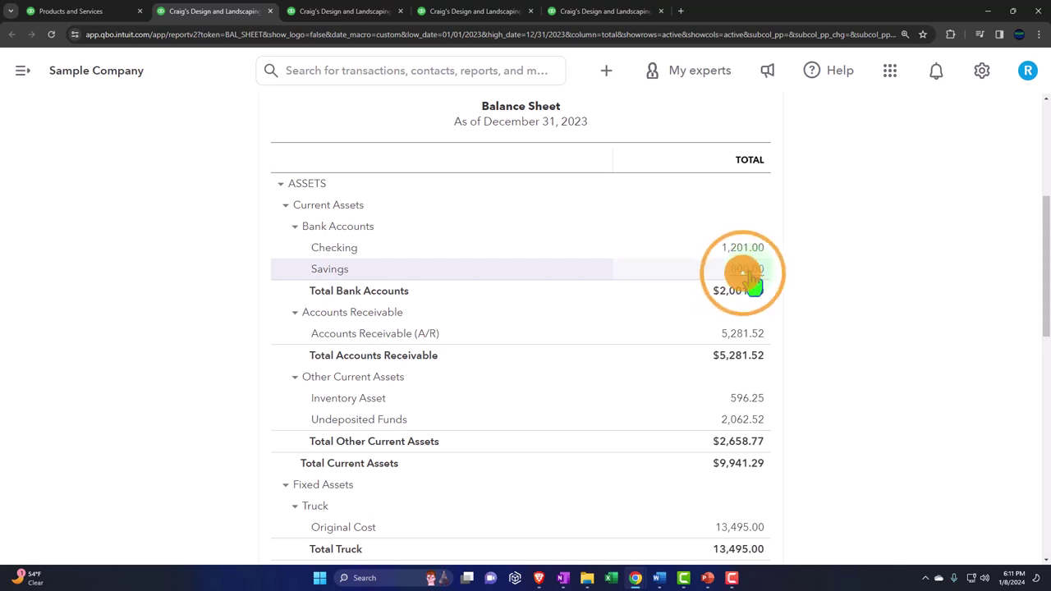
- Review the customer forms available for new transactions, including Sales receipt and Invoice, without creating one
{"action": "left_click", "coordinate": [607, 74]}
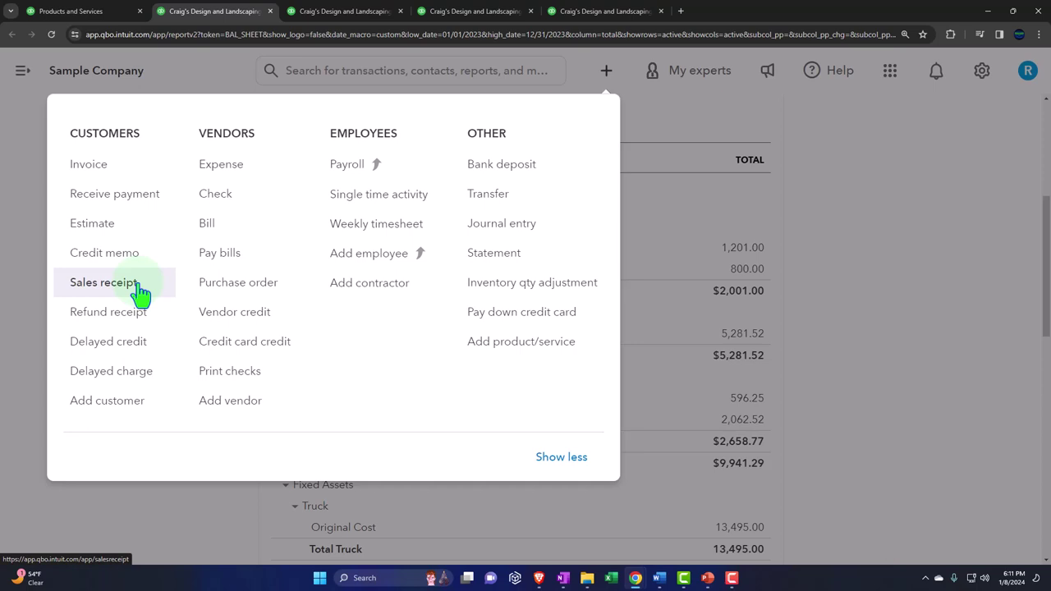
{"action": "left_click", "coordinate": [128, 180]}
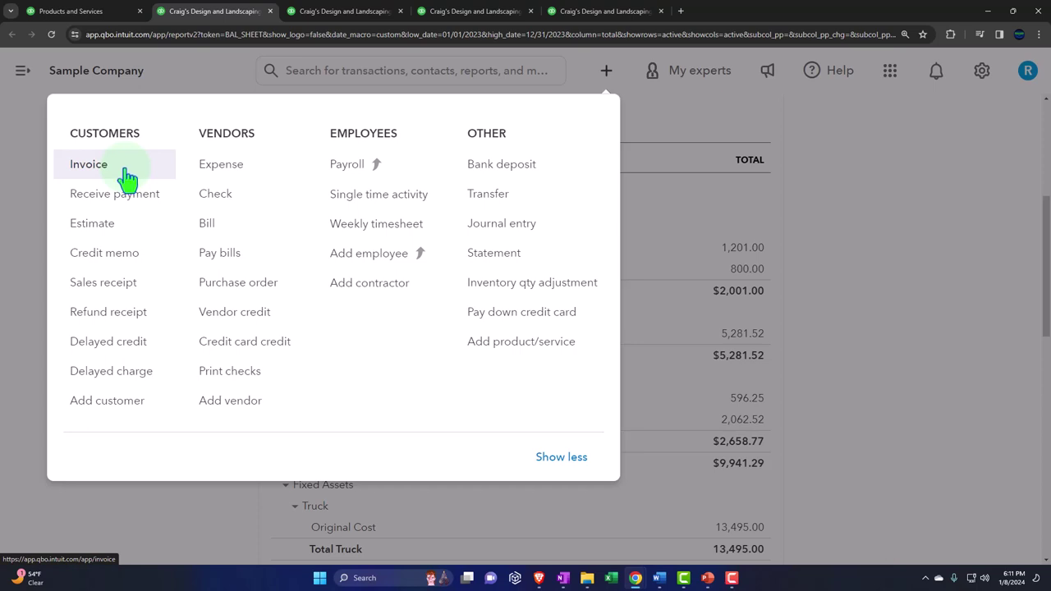
{"action": "left_click", "coordinate": [928, 197]}
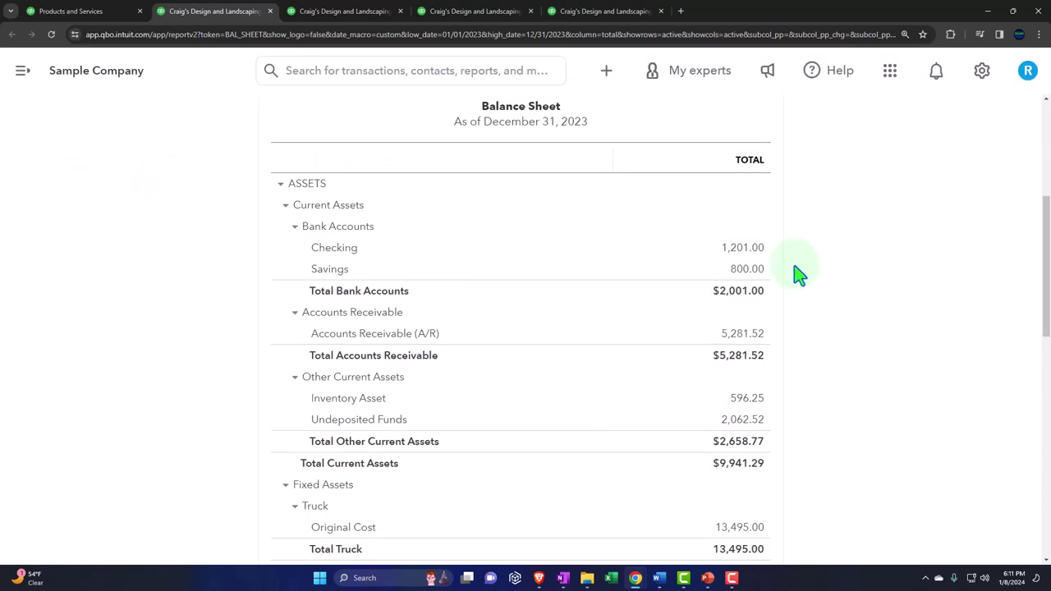
- Return from the Balance Sheet to the Sales by Product/Service Summary report to examine its quantities and amounts
{"action": "left_click", "coordinate": [756, 291]}
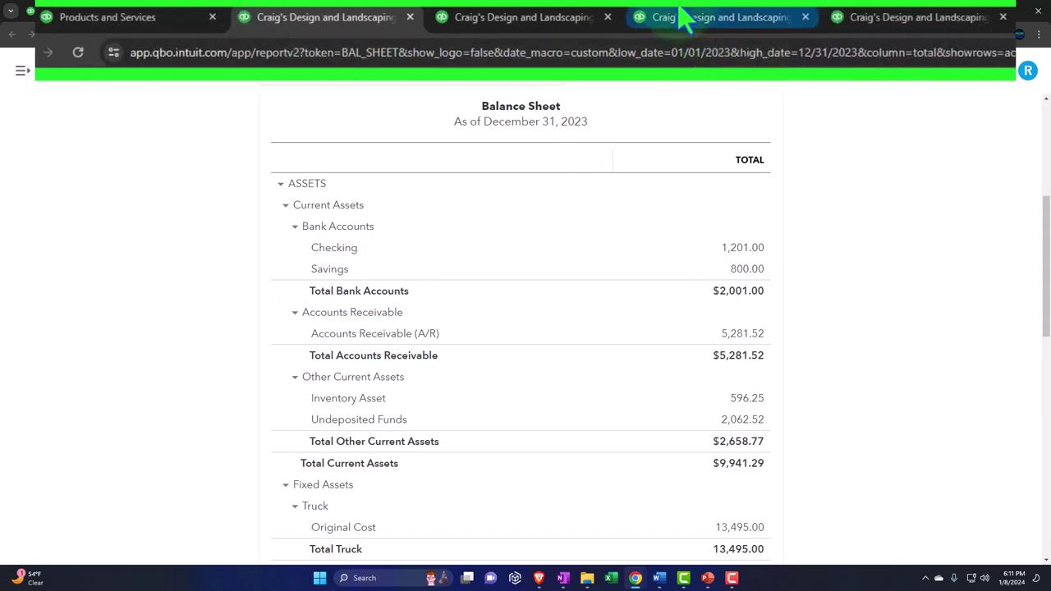
{"action": "left_click", "coordinate": [450, 11]}
{"action": "left_click", "coordinate": [382, 25]}
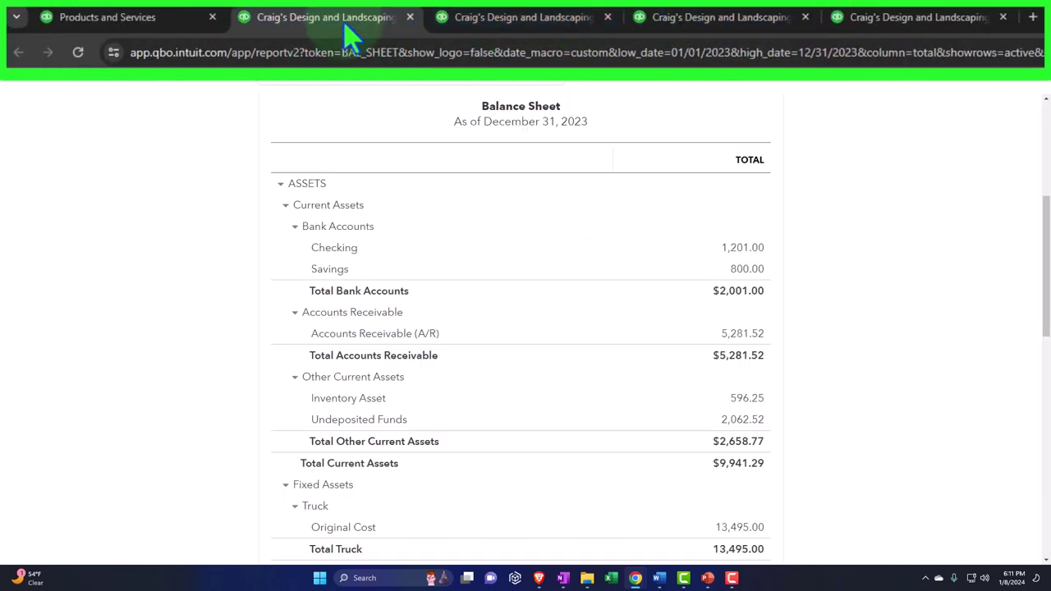
{"action": "left_click", "coordinate": [486, 30]}
{"action": "left_click", "coordinate": [743, 30]}
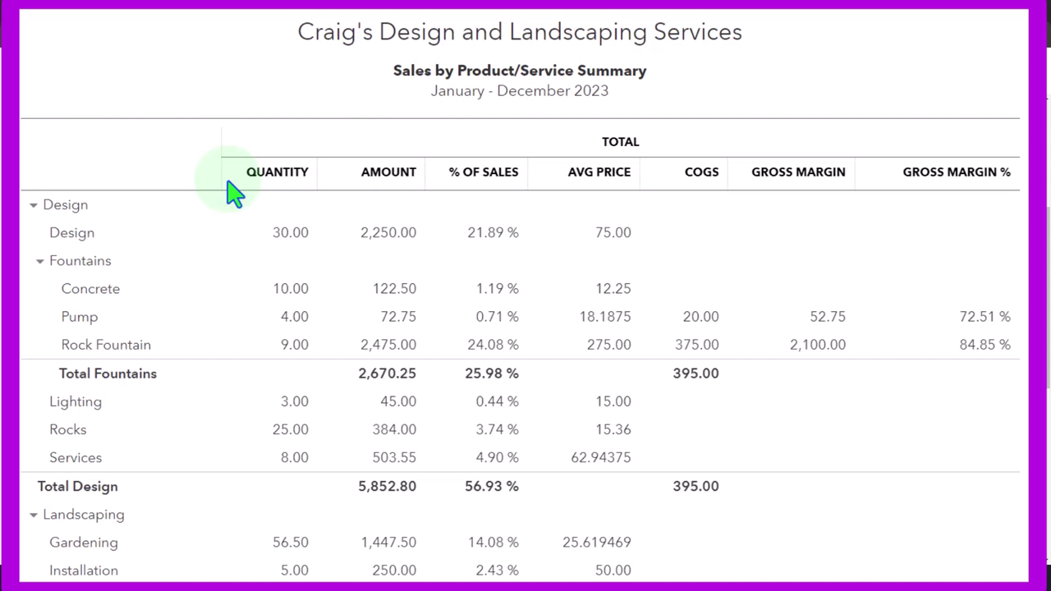
- Start a new invoice and choose the Design:Design service as its first line item
{"action": "left_click", "coordinate": [76, 11]}
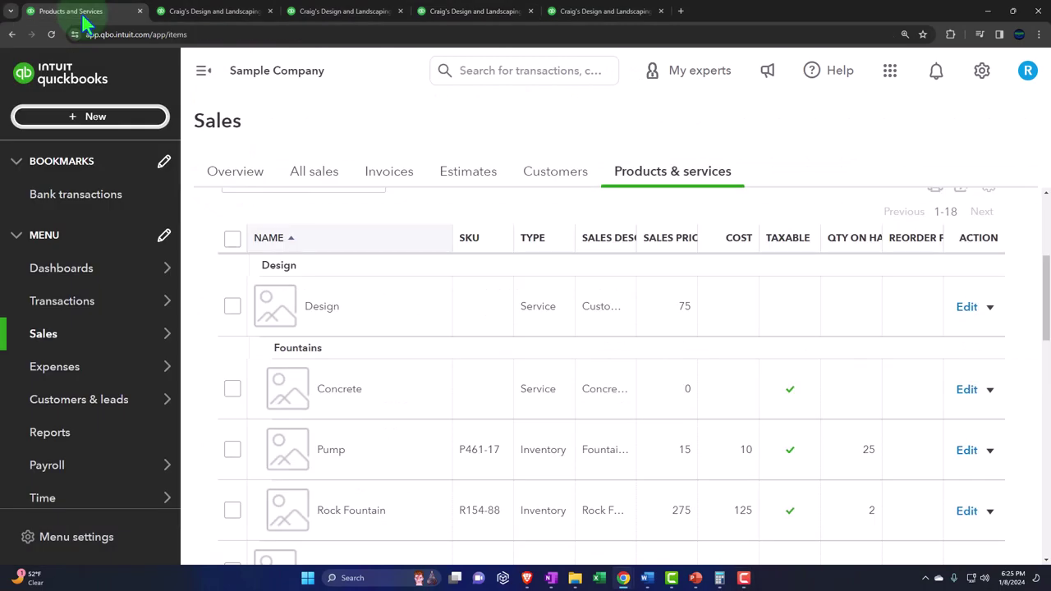
{"action": "left_click", "coordinate": [82, 120]}
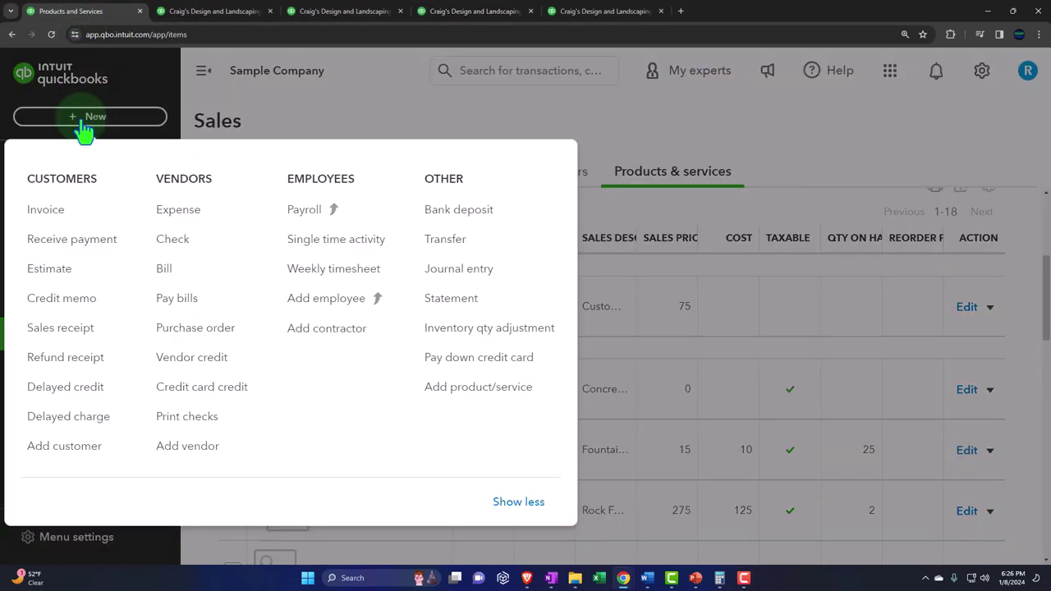
{"action": "left_click", "coordinate": [59, 217]}
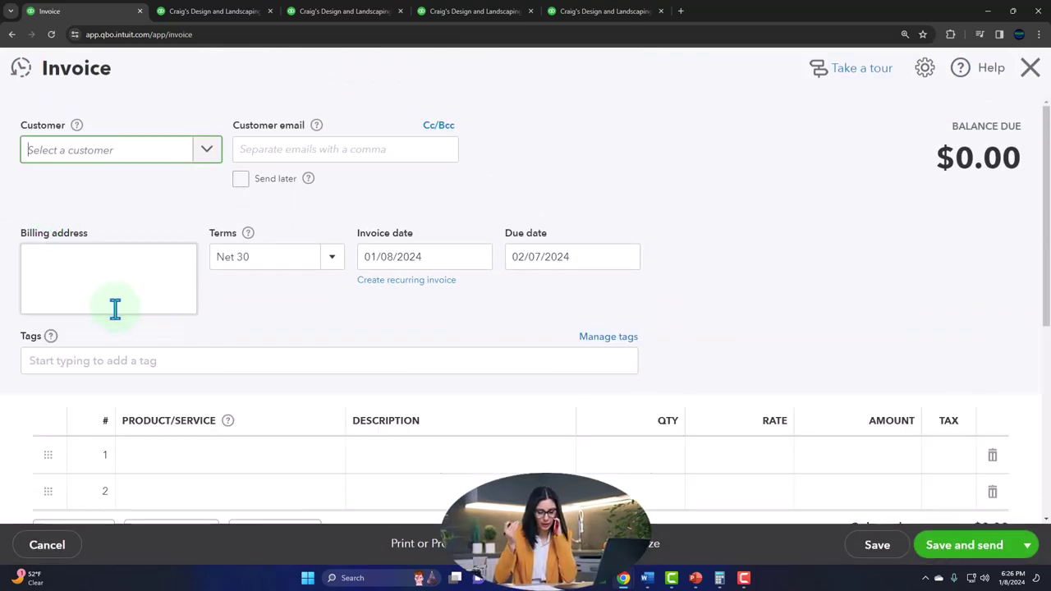
{"action": "scroll", "coordinate": [117, 317], "scroll_direction": "down", "scroll_amount": 2}
{"action": "left_click", "coordinate": [168, 304]}
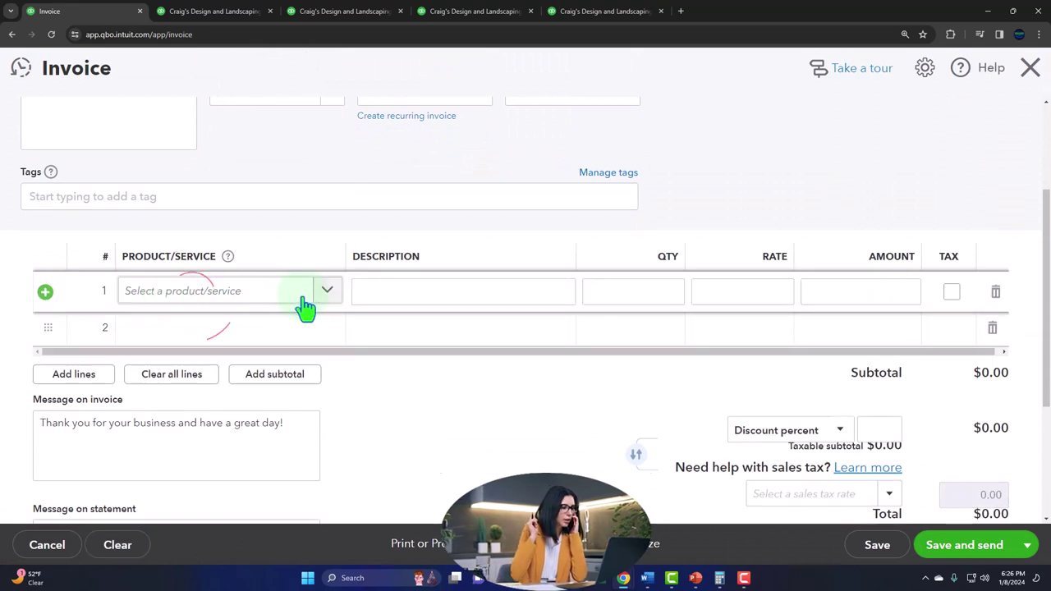
{"action": "left_click", "coordinate": [332, 299]}
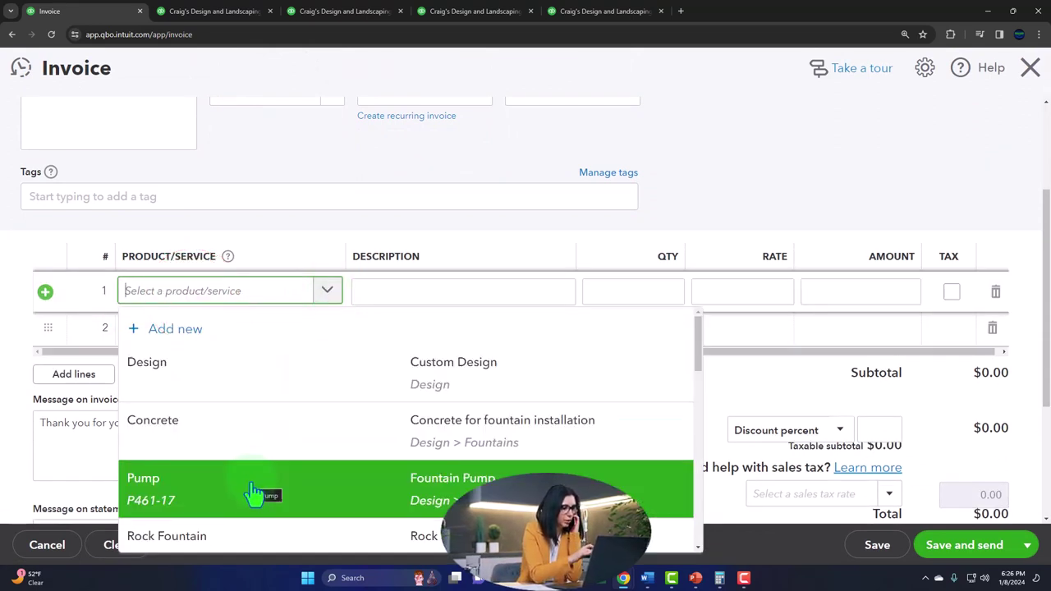
{"action": "left_click", "coordinate": [216, 393]}
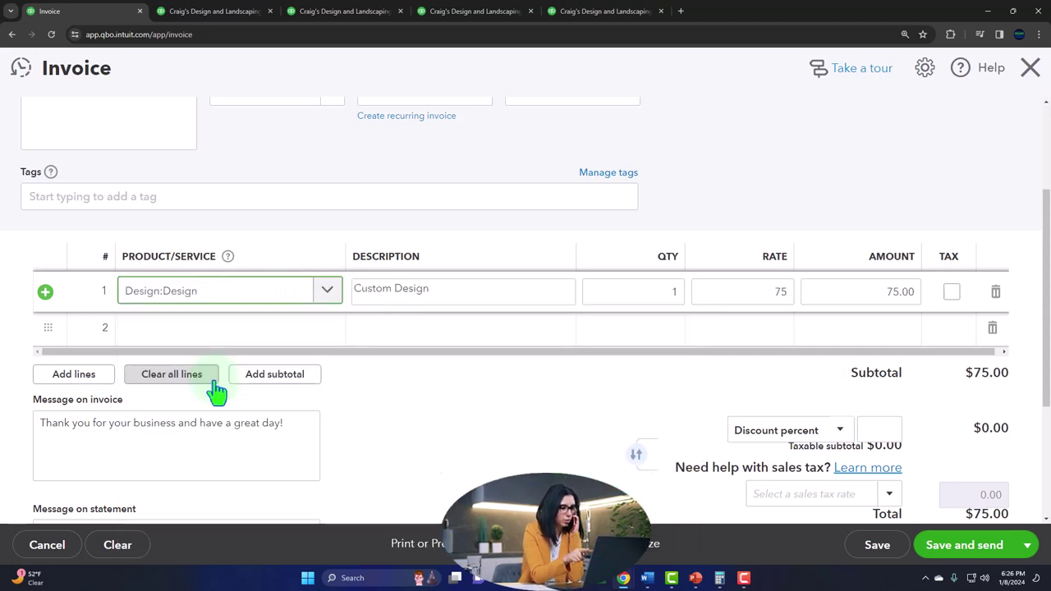
- Set the quantity of the invoice's Design line to 2, keeping its default rate
{"action": "key", "text": "Tab"}
{"action": "key", "text": "Tab"}
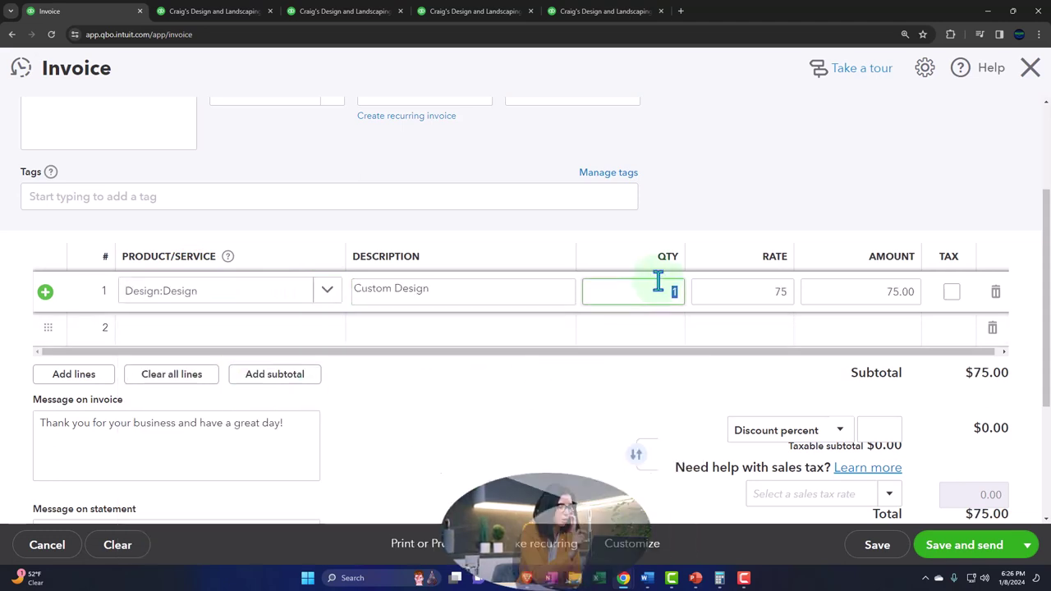
{"action": "type", "text": "2"}
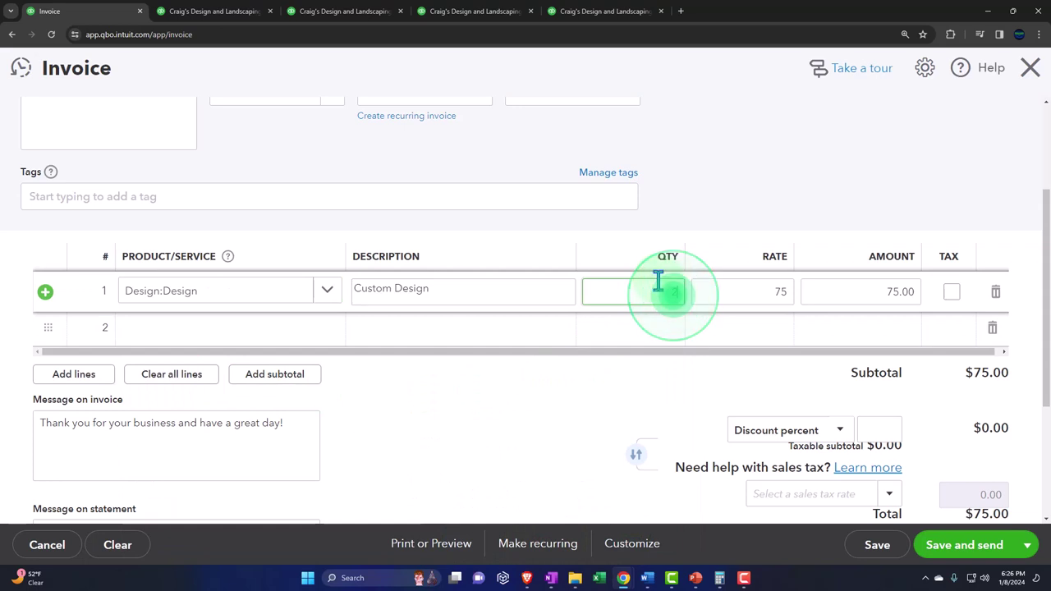
{"action": "key", "text": "Tab"}
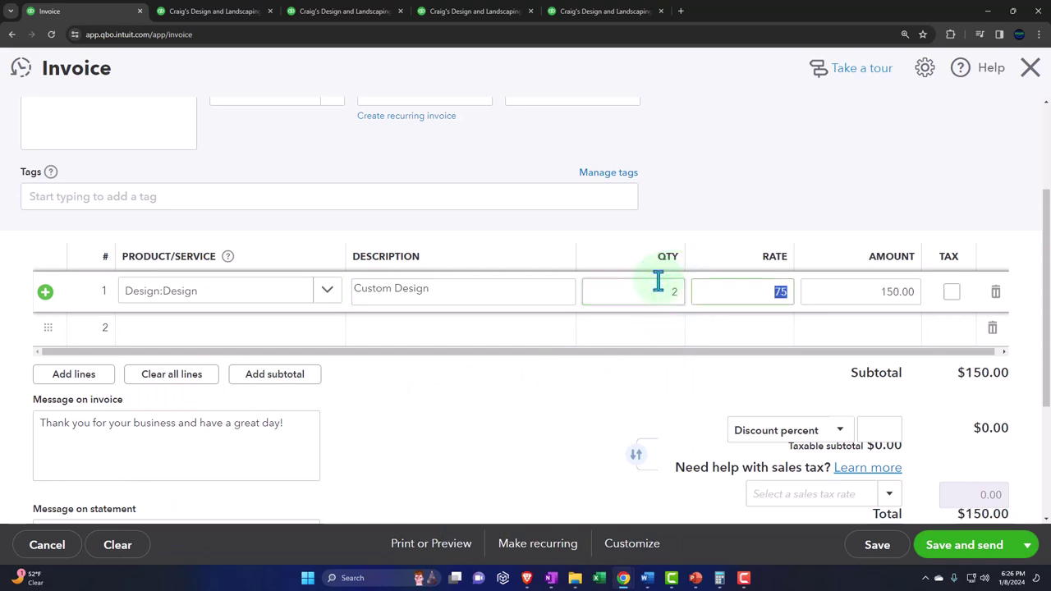
- Go back to the Sales by Product/Service Summary report and examine the Design and Landscaping item quantities, amounts and average prices
{"action": "left_click", "coordinate": [345, 20]}
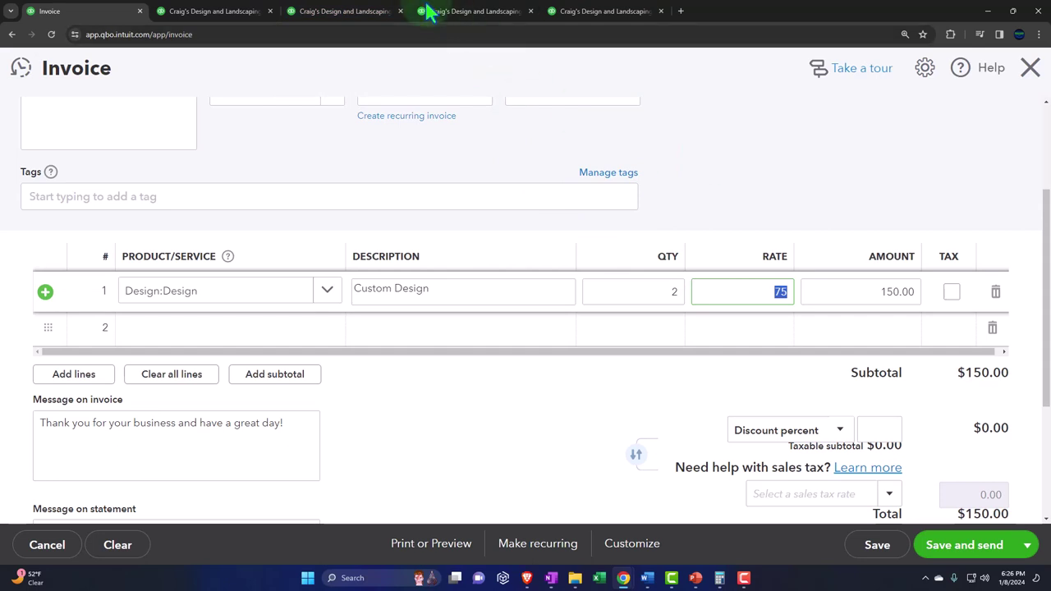
{"action": "left_click", "coordinate": [336, 11]}
{"action": "left_click", "coordinate": [465, 17]}
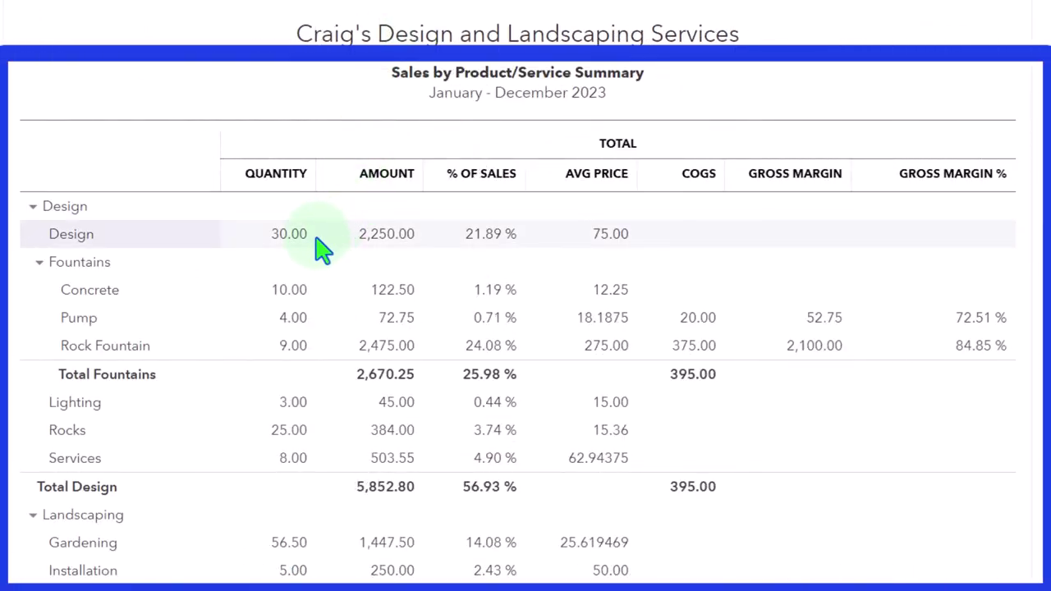
{"action": "scroll", "coordinate": [322, 247], "scroll_direction": "down", "scroll_amount": 2}
{"action": "scroll", "coordinate": [322, 247], "scroll_direction": "down", "scroll_amount": 5}
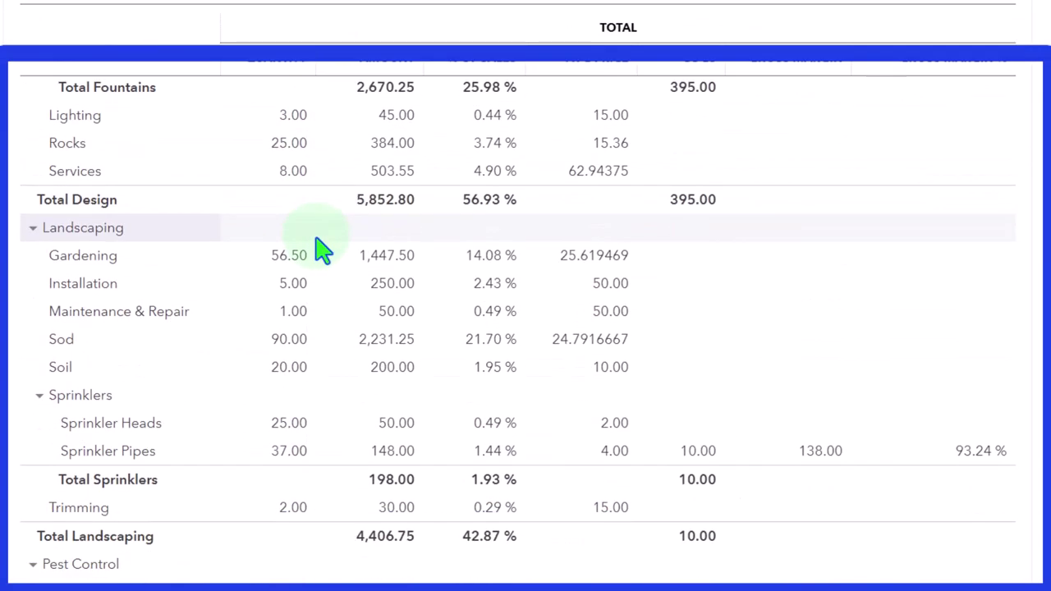
{"action": "scroll", "coordinate": [321, 242], "scroll_direction": "up", "scroll_amount": 5}
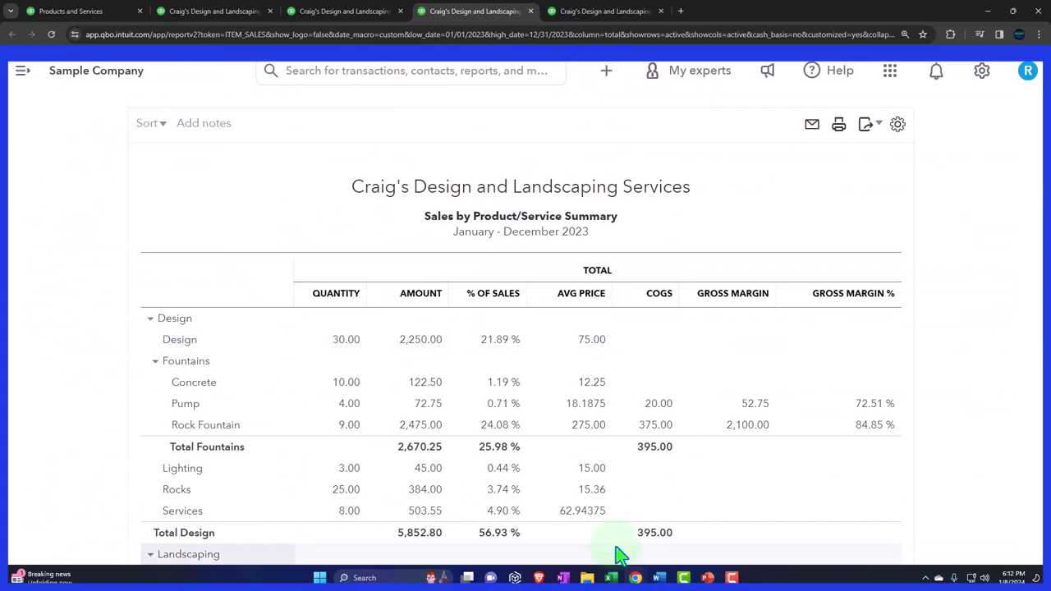
{"action": "left_click", "coordinate": [612, 578]}
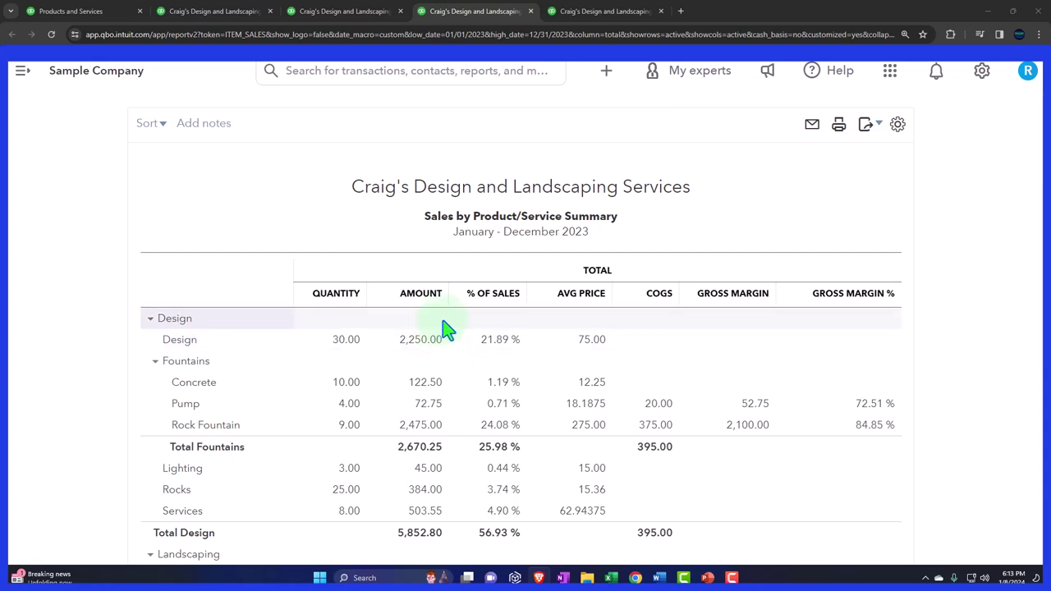
{"action": "scroll", "coordinate": [444, 329], "scroll_direction": "down", "scroll_amount": 10}
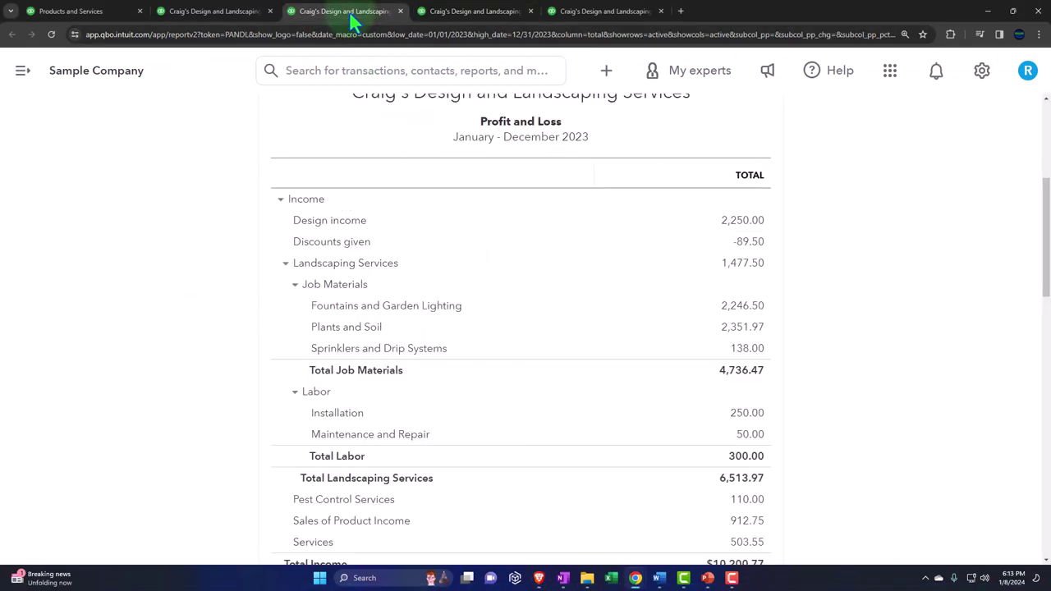
- Check total income on the Profit and Loss by collapsing and re-expanding Income, and examine the Balance Sheet's assets and liabilities
{"action": "left_click", "coordinate": [281, 200]}
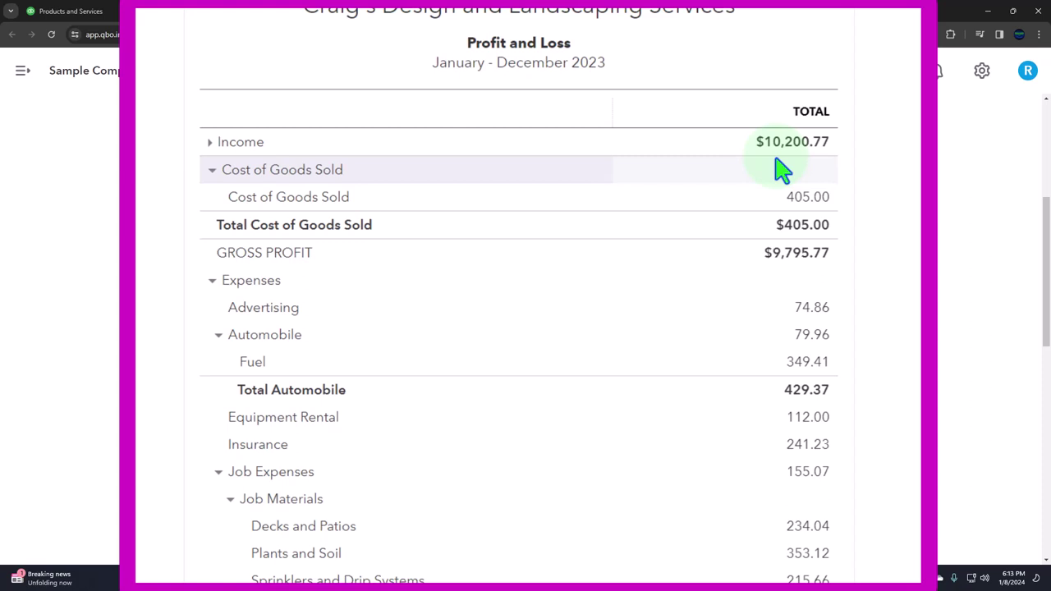
{"action": "left_click", "coordinate": [210, 148]}
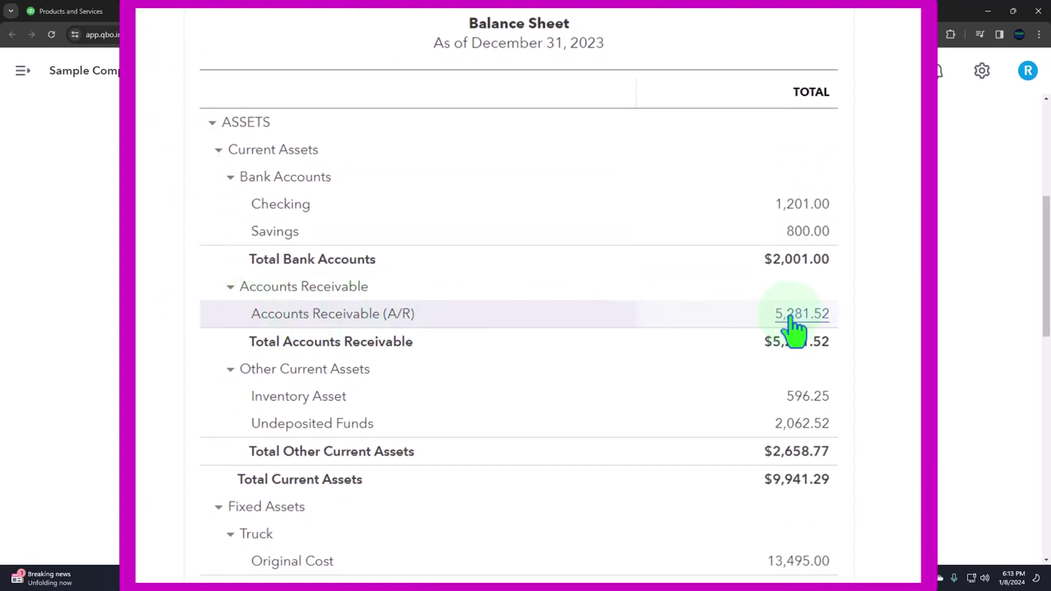
{"action": "scroll", "coordinate": [794, 332], "scroll_direction": "down", "scroll_amount": 3}
{"action": "scroll", "coordinate": [795, 329], "scroll_direction": "down", "scroll_amount": 3}
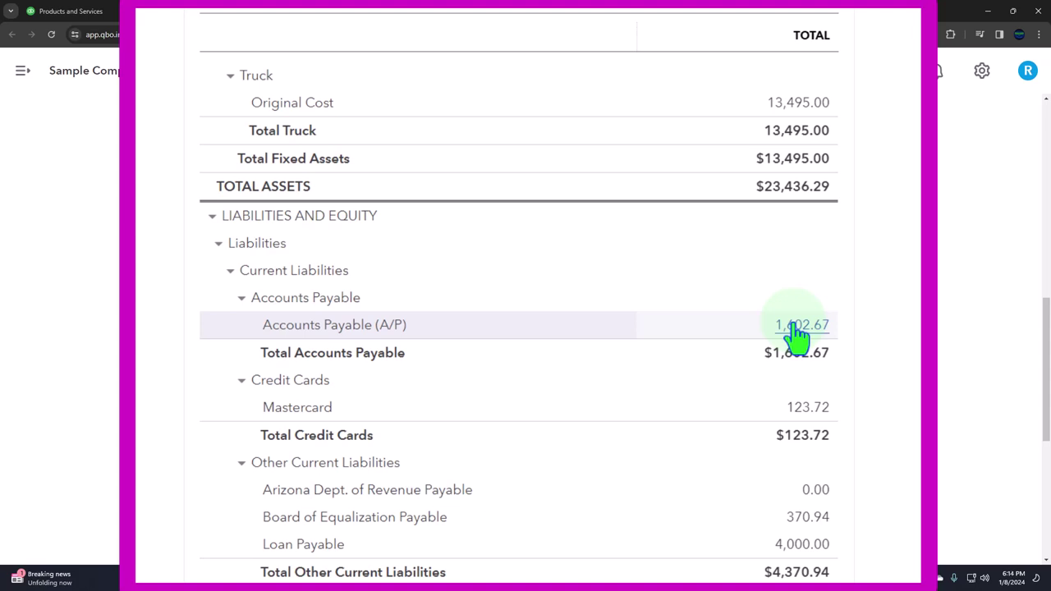
- Reopen the Sales by Product/Service Summary report and look over the new-transaction list, including Sales receipt, closing it without creating anything
{"action": "left_click", "coordinate": [466, 12]}
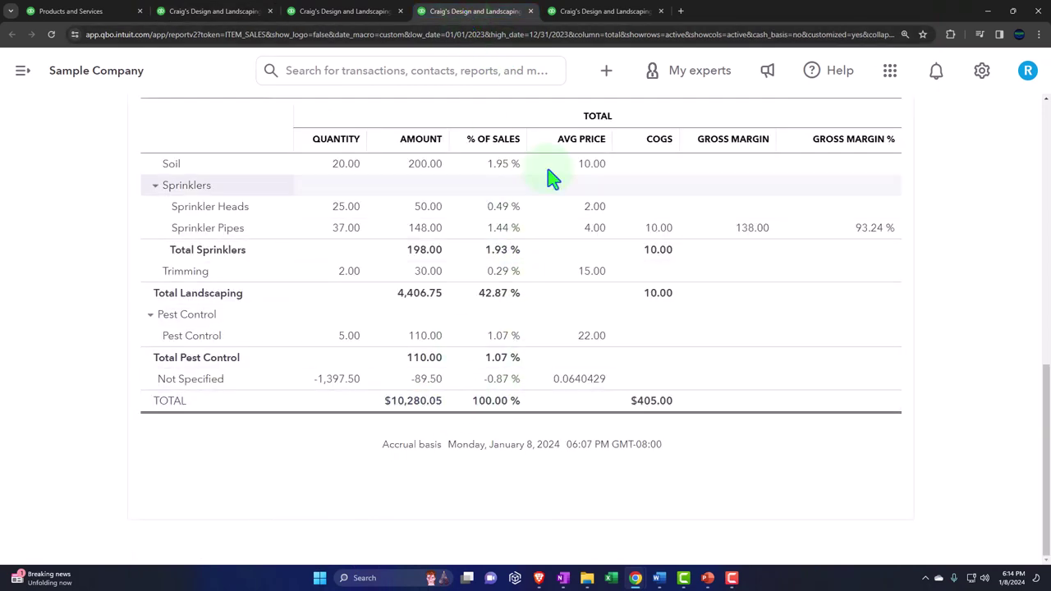
{"action": "left_click", "coordinate": [605, 72]}
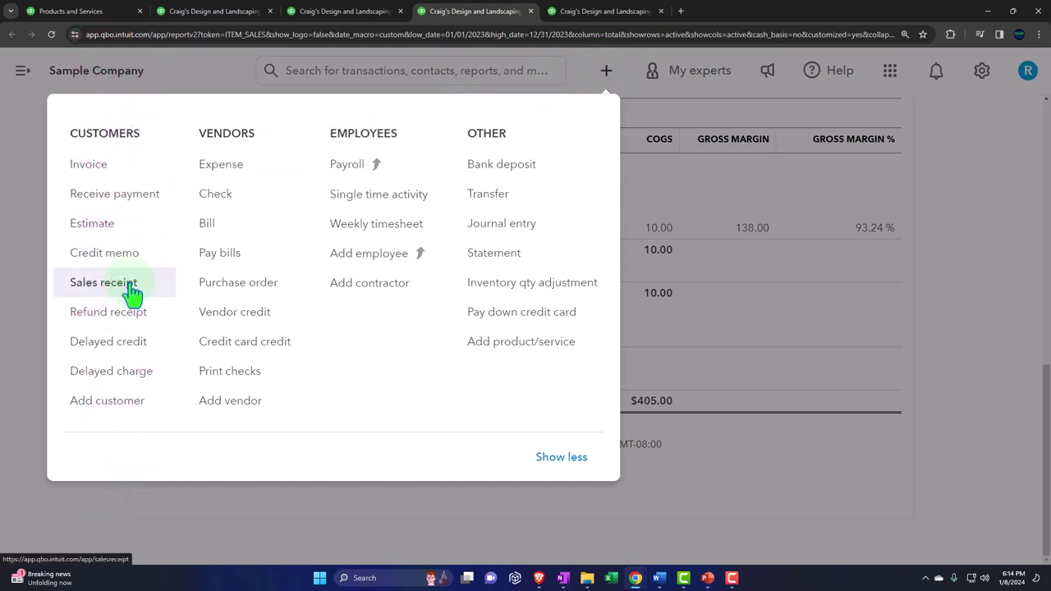
{"action": "left_click", "coordinate": [104, 283]}
{"action": "left_click", "coordinate": [836, 469]}
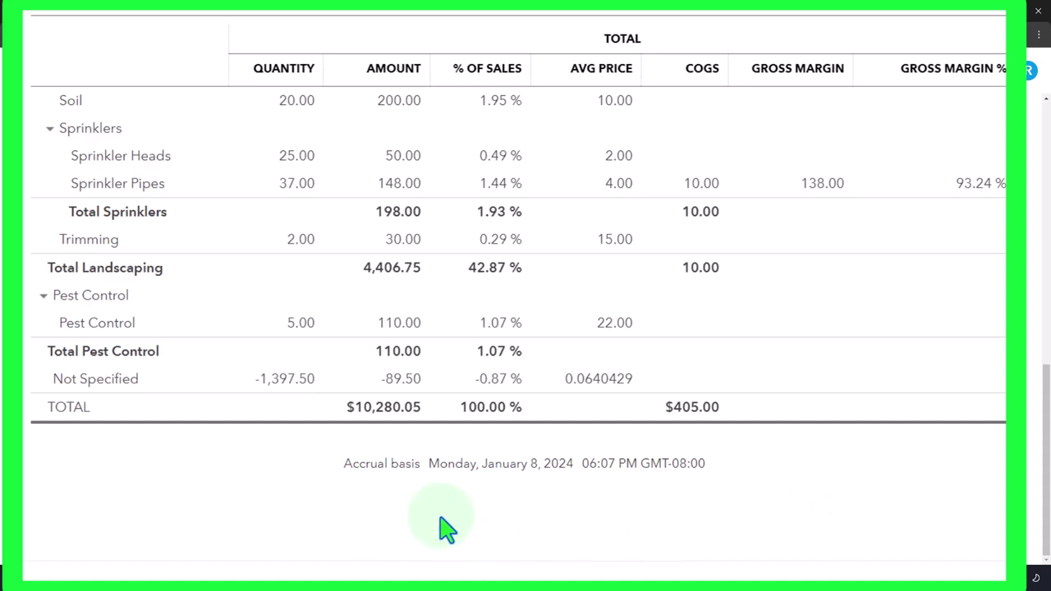
- Examine the Quantity column of the Sales by Product/Service Summary across the Design, Landscaping and Pest Control items
{"action": "scroll", "coordinate": [441, 529], "scroll_direction": "up", "scroll_amount": 3}
{"action": "scroll", "coordinate": [444, 526], "scroll_direction": "up", "scroll_amount": 1}
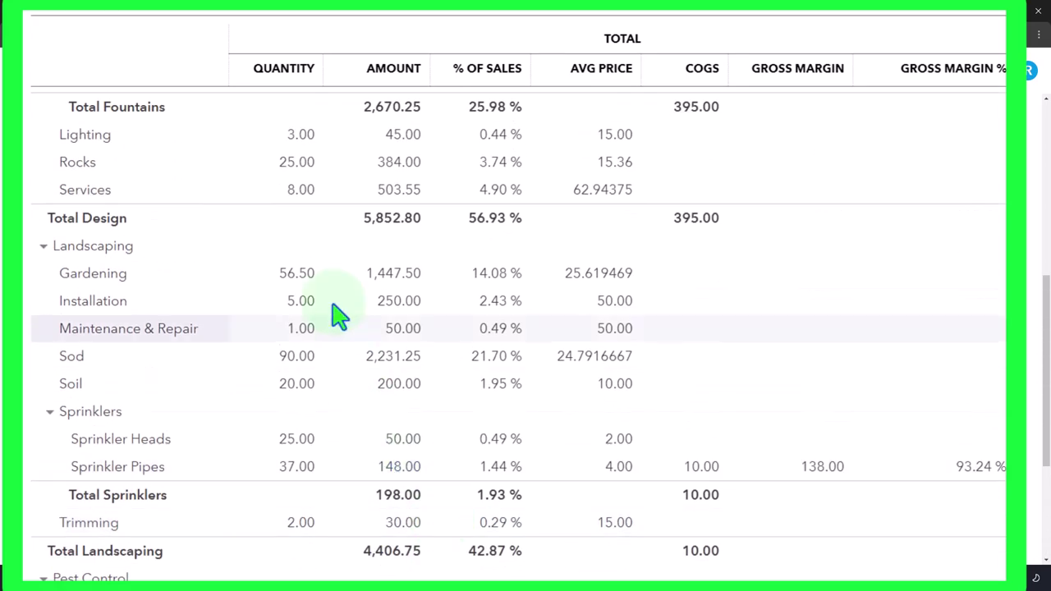
{"action": "scroll", "coordinate": [304, 288], "scroll_direction": "down", "scroll_amount": 2}
{"action": "scroll", "coordinate": [304, 294], "scroll_direction": "down", "scroll_amount": 1}
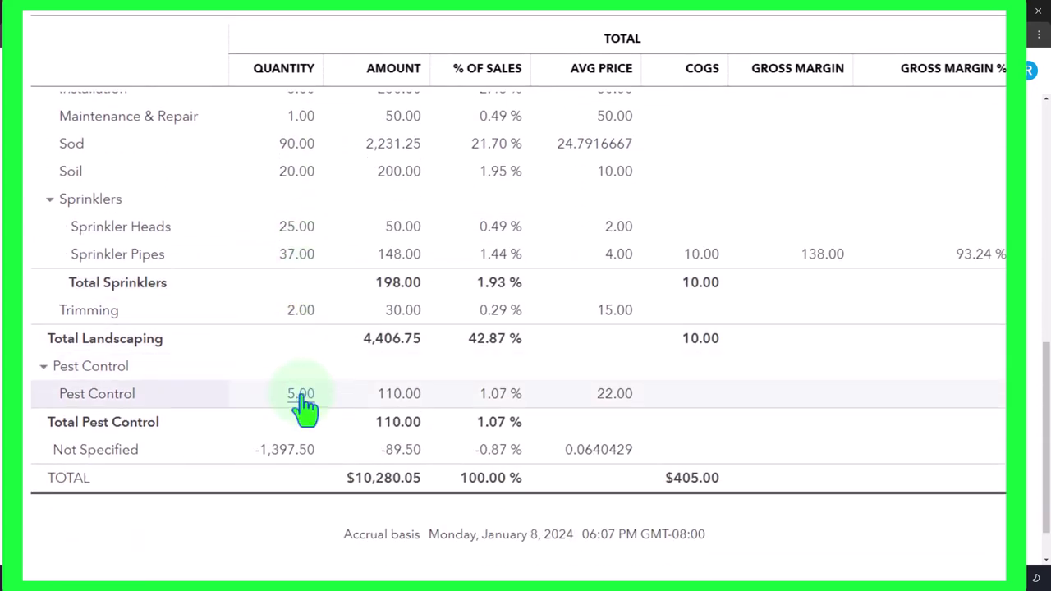
{"action": "scroll", "coordinate": [300, 408], "scroll_direction": "up", "scroll_amount": 7}
{"action": "scroll", "coordinate": [301, 408], "scroll_direction": "up", "scroll_amount": 1}
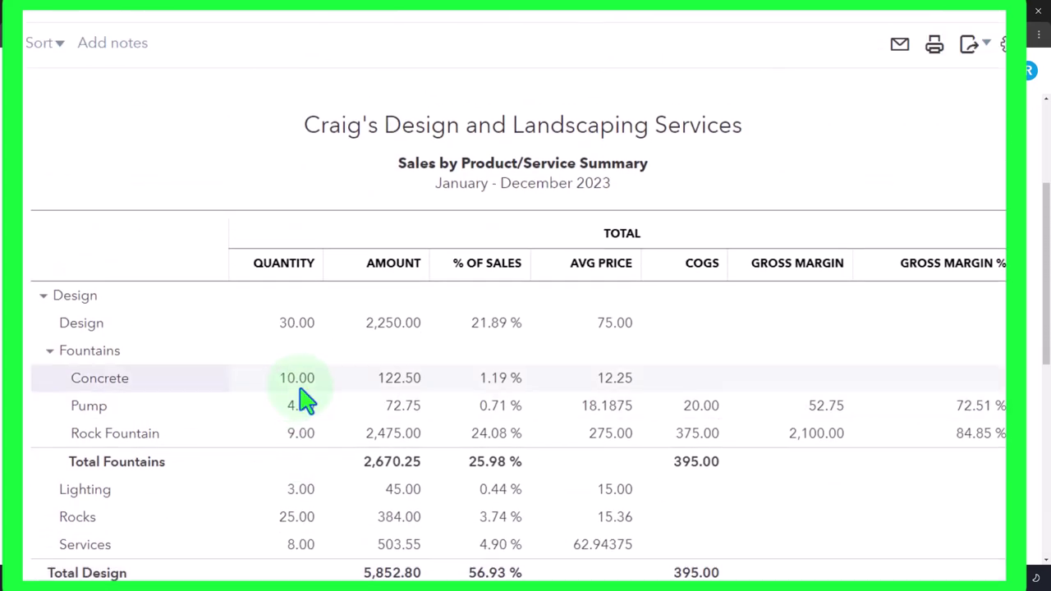
{"action": "scroll", "coordinate": [279, 402], "scroll_direction": "down", "scroll_amount": 1}
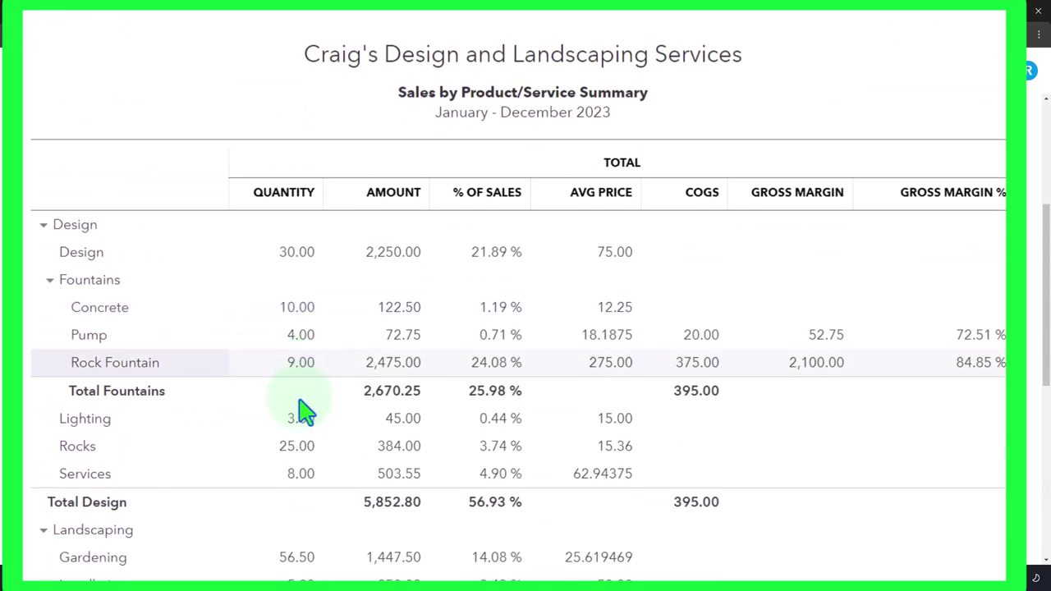
{"action": "scroll", "coordinate": [300, 436], "scroll_direction": "down", "scroll_amount": 1}
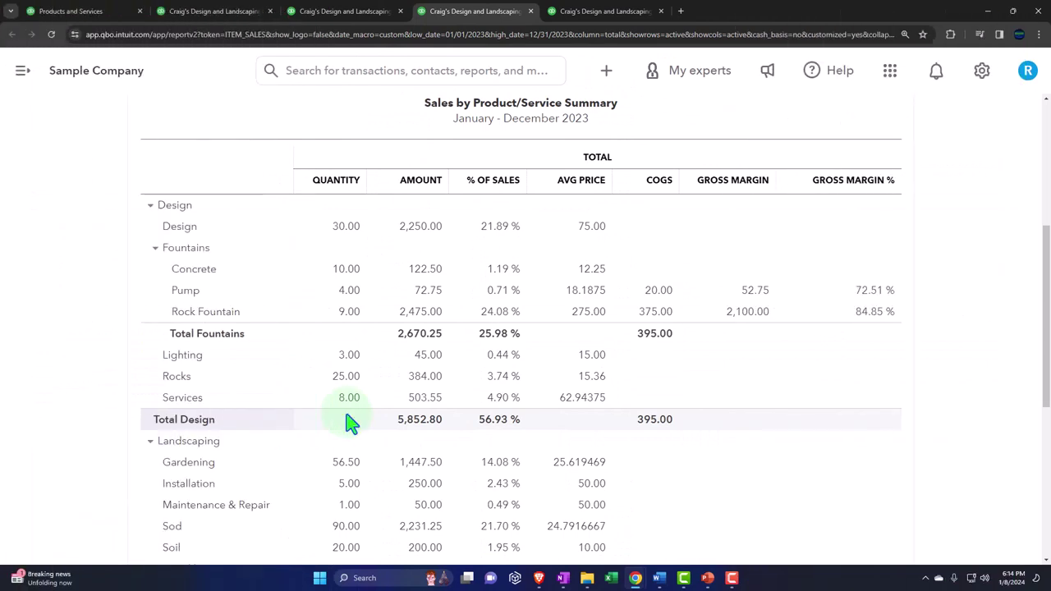
- Switch to the Windows Calculator, keep it on top of other windows and place it beside the report
{"action": "left_click", "coordinate": [353, 577]}
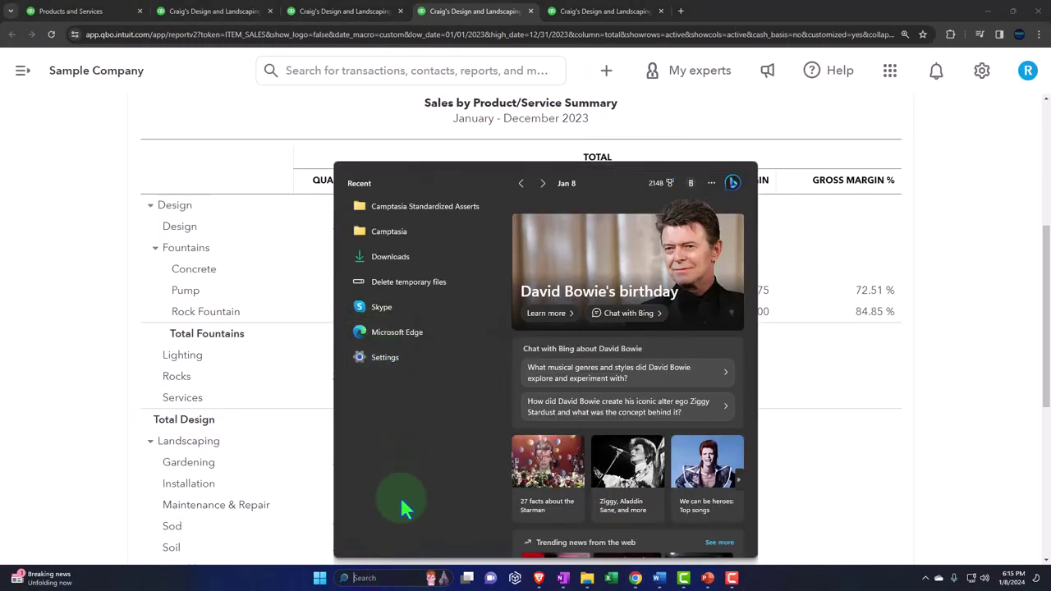
{"action": "type", "text": "cal"}
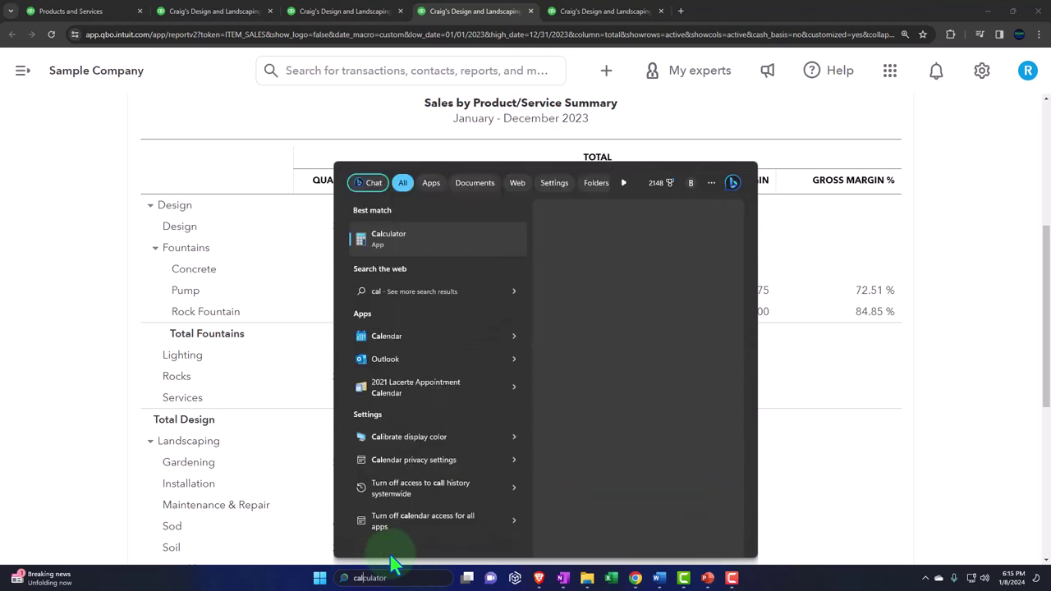
{"action": "left_click", "coordinate": [415, 244]}
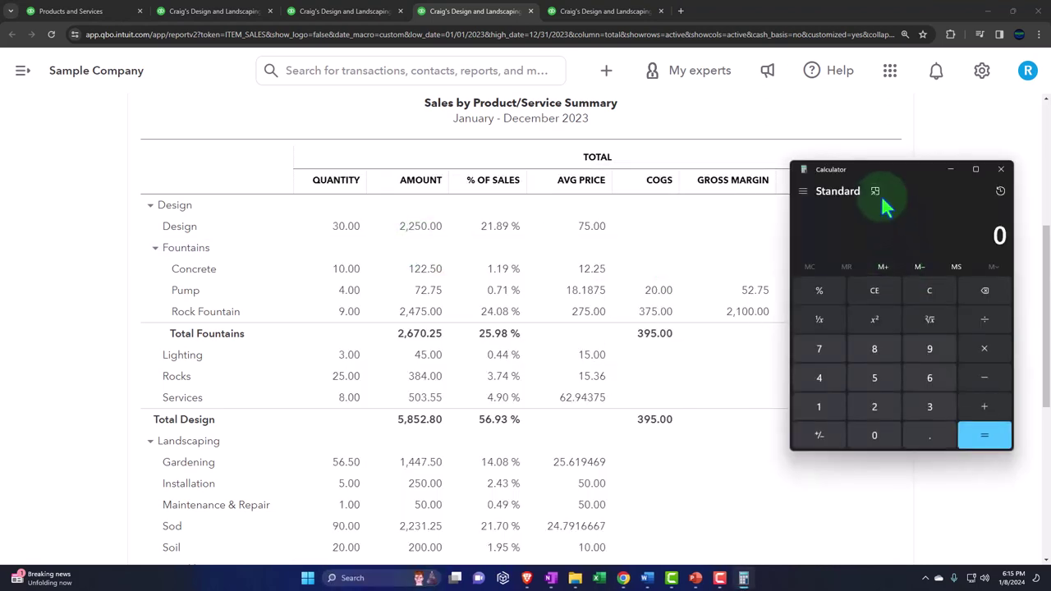
{"action": "left_click", "coordinate": [877, 188]}
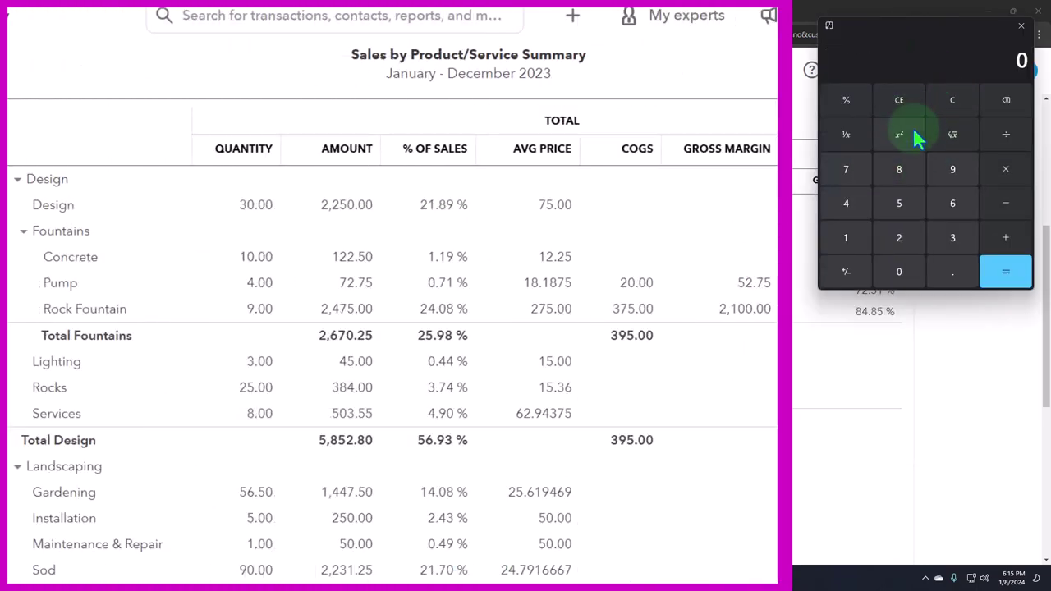
{"action": "left_click_drag", "start_coordinate": [908, 28], "coordinate": [908, 194]}
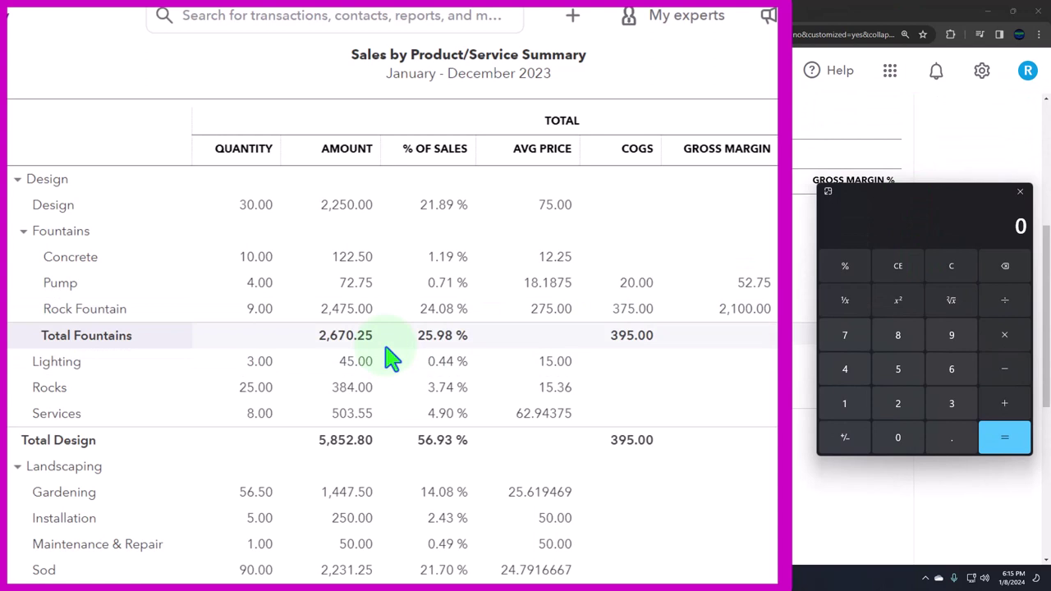
- Calculate Total Fountains' share of sales by dividing 2,670.25 by the report total 10,280.05, and close the Calculator
{"action": "type", "text": "2,670.2"}
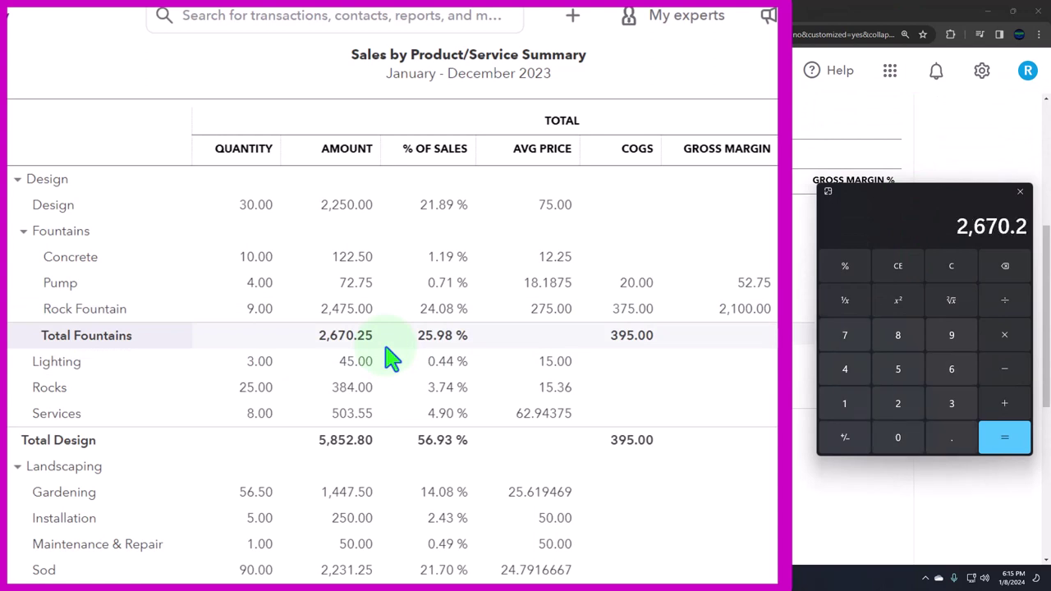
{"action": "type", "text": "5"}
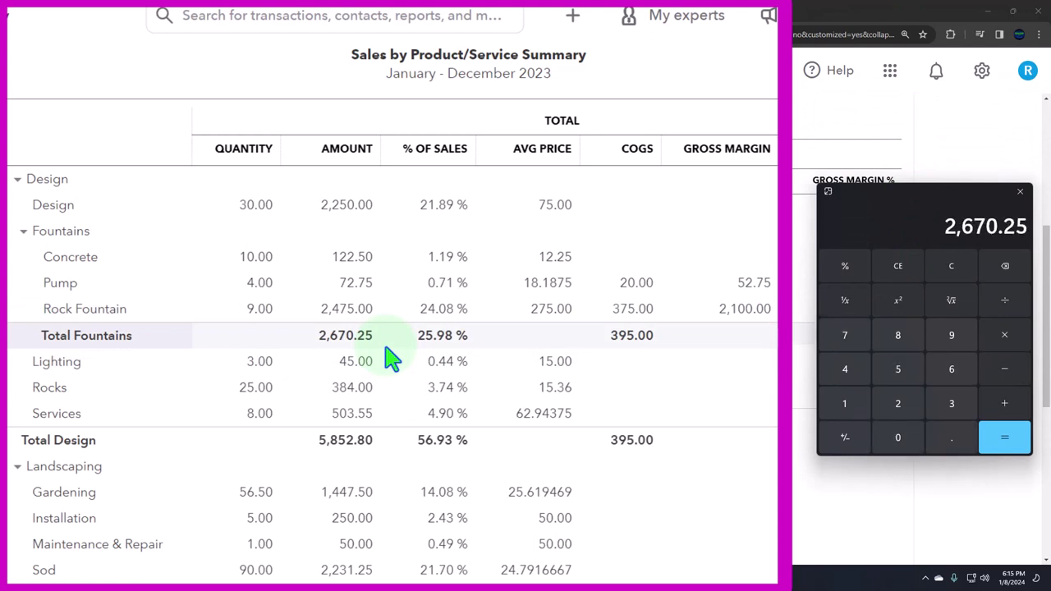
{"action": "scroll", "coordinate": [539, 430], "scroll_direction": "down", "scroll_amount": 6}
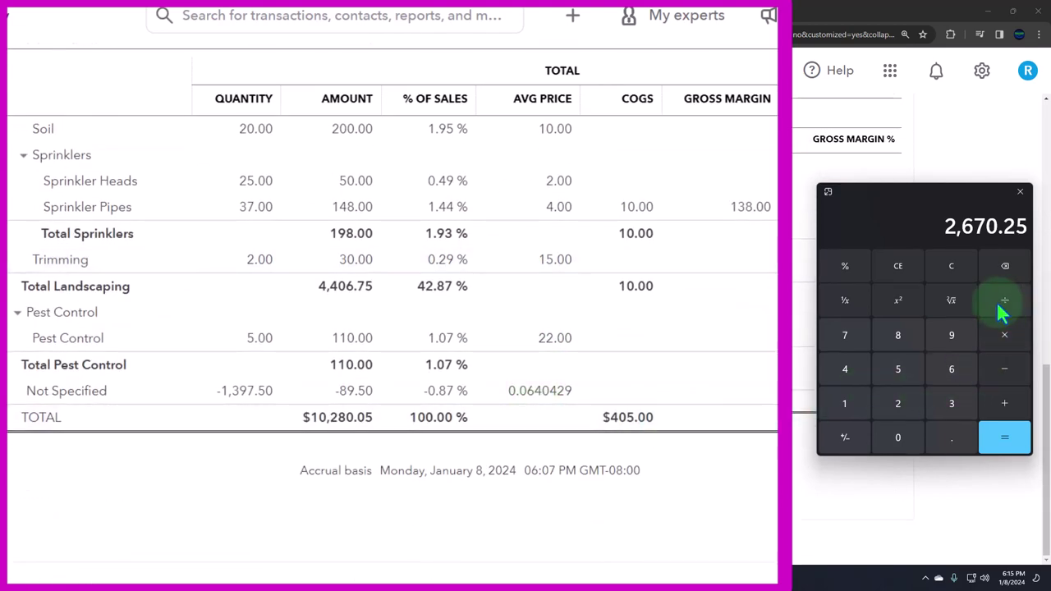
{"action": "type", "text": "10280."}
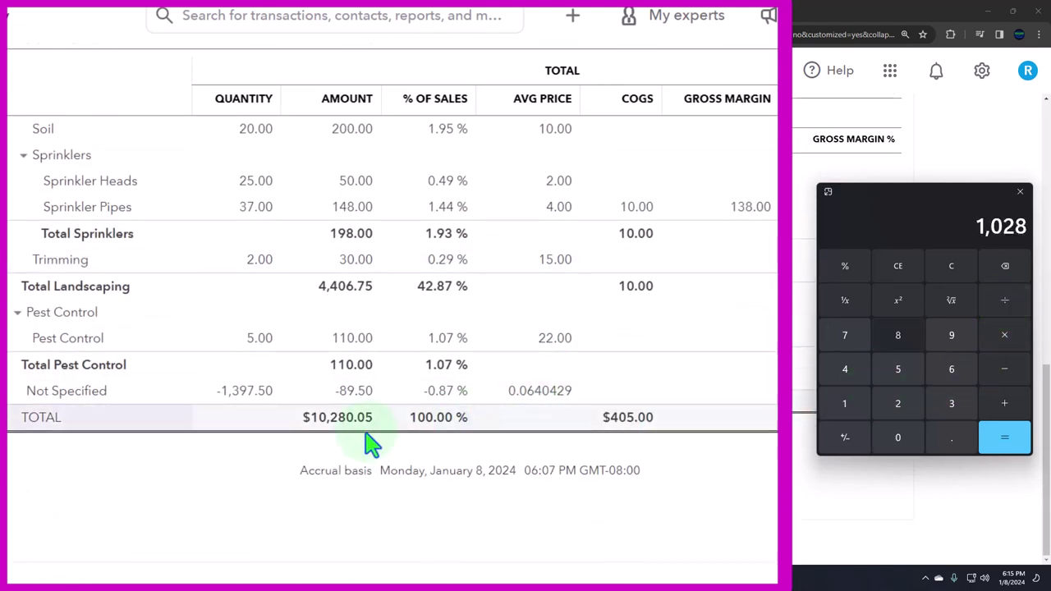
{"action": "type", "text": "05"}
{"action": "key", "text": "Return"}
{"action": "scroll", "coordinate": [371, 444], "scroll_direction": "up", "scroll_amount": 4}
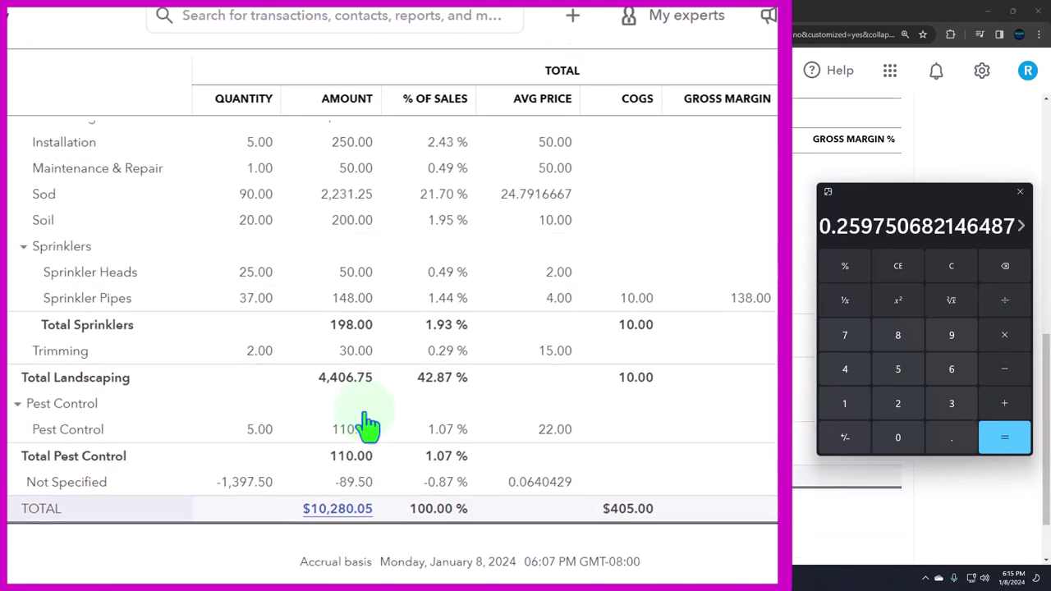
{"action": "scroll", "coordinate": [368, 425], "scroll_direction": "up", "scroll_amount": 3}
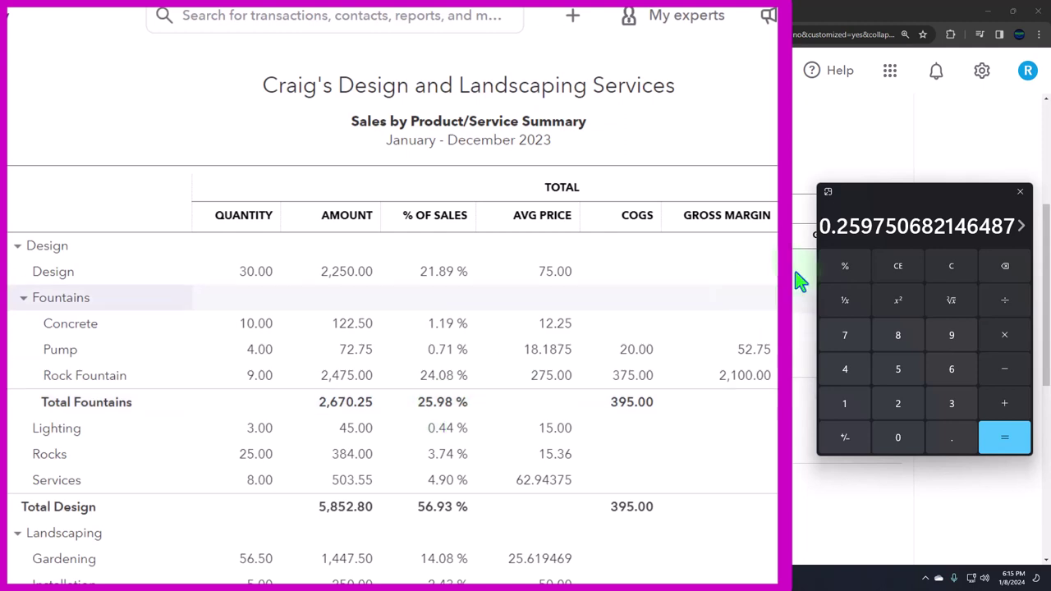
{"action": "left_click", "coordinate": [1020, 191]}
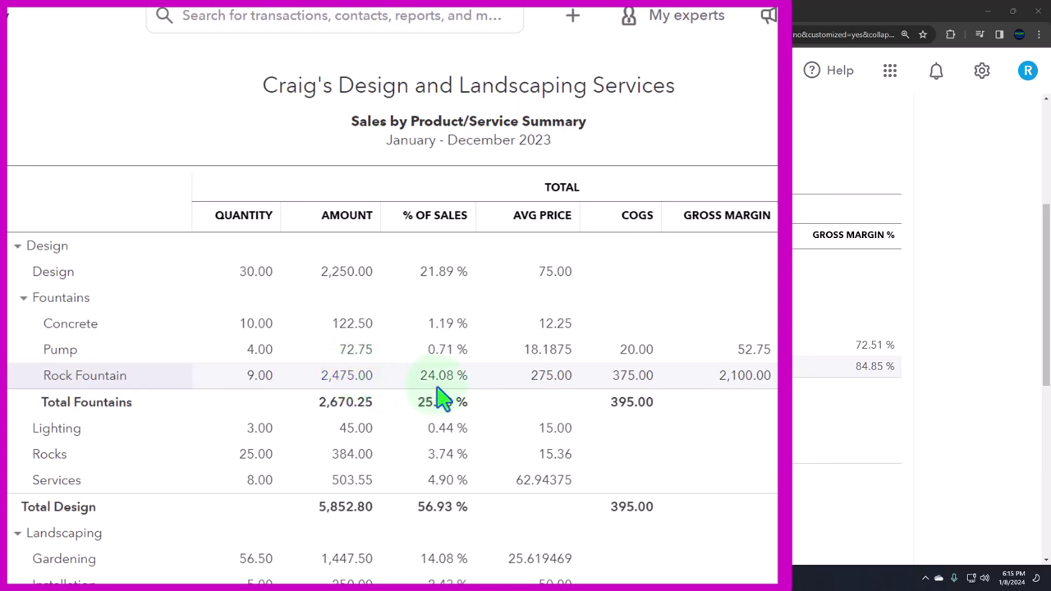
- Examine the % of Sales column from the Design items down to the report total, returning to the Design row's average price
{"action": "scroll", "coordinate": [444, 402], "scroll_direction": "down", "scroll_amount": 1}
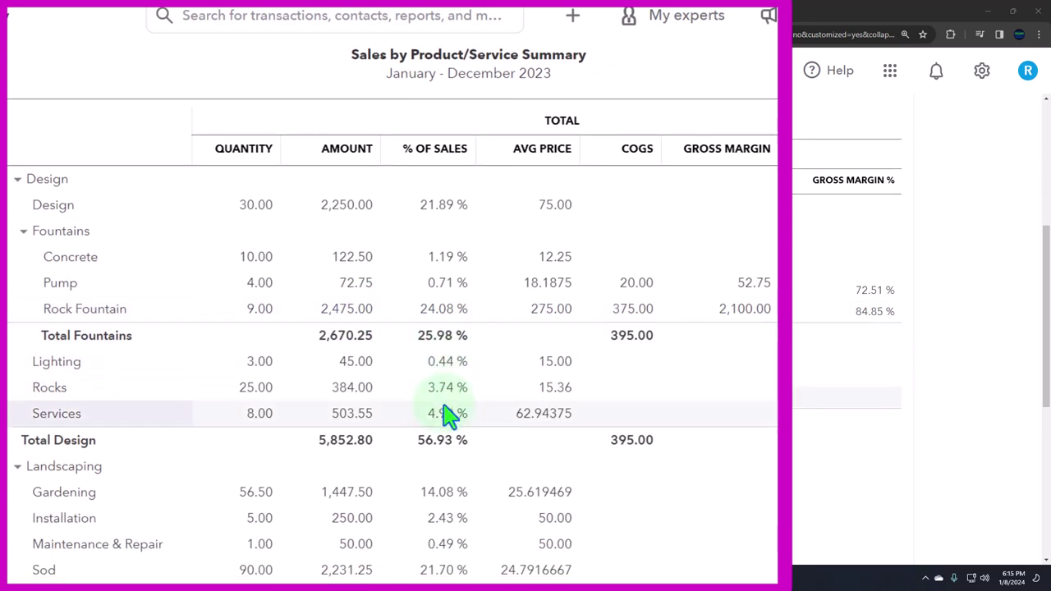
{"action": "scroll", "coordinate": [444, 435], "scroll_direction": "down", "scroll_amount": 4}
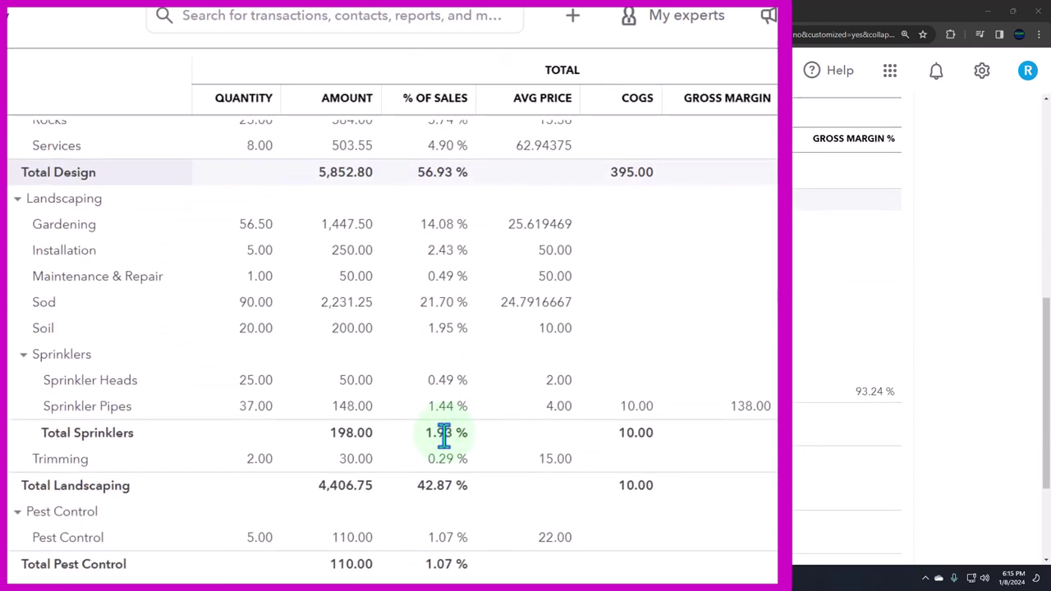
{"action": "scroll", "coordinate": [444, 435], "scroll_direction": "down", "scroll_amount": 3}
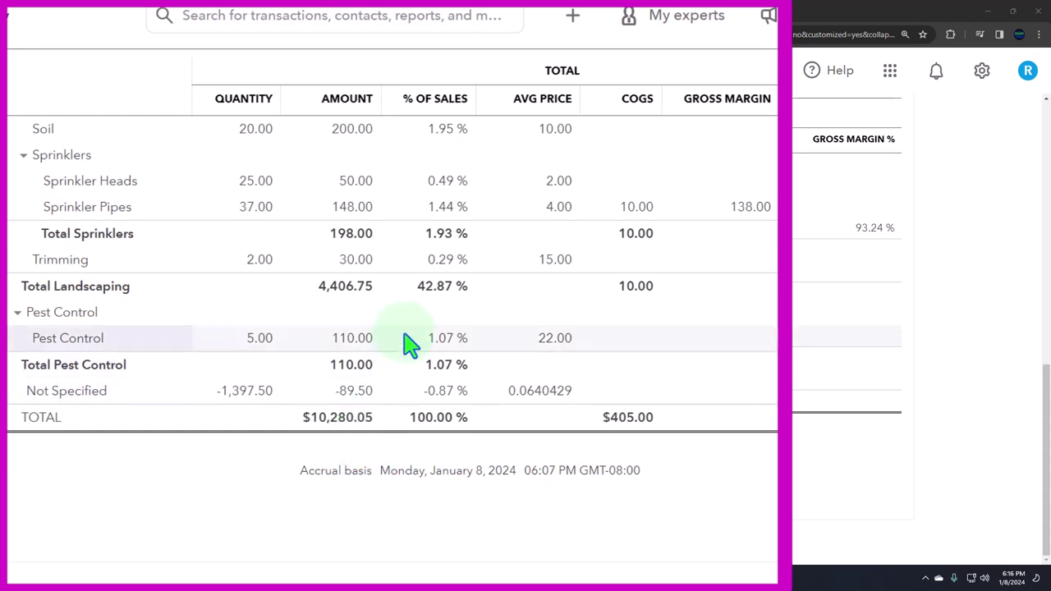
{"action": "scroll", "coordinate": [440, 334], "scroll_direction": "up", "scroll_amount": 3}
{"action": "scroll", "coordinate": [440, 334], "scroll_direction": "up", "scroll_amount": 2}
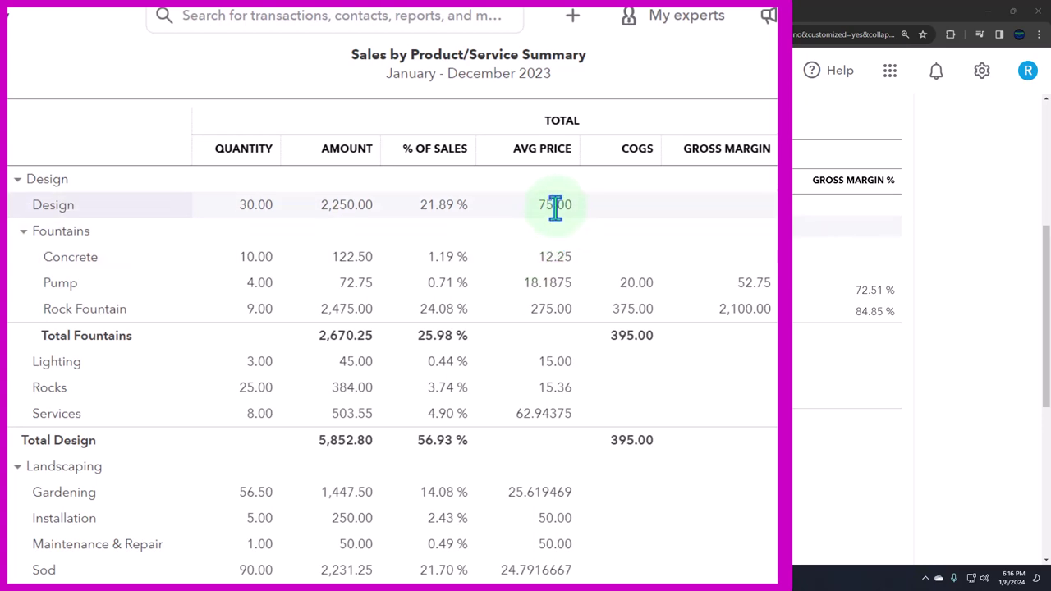
- Reopen the Calculator beside the Avg Price column and check the Design item's average price by dividing 2250 by 30
{"action": "left_click", "coordinate": [743, 579]}
{"action": "left_click_drag", "start_coordinate": [915, 249], "coordinate": [743, 242]}
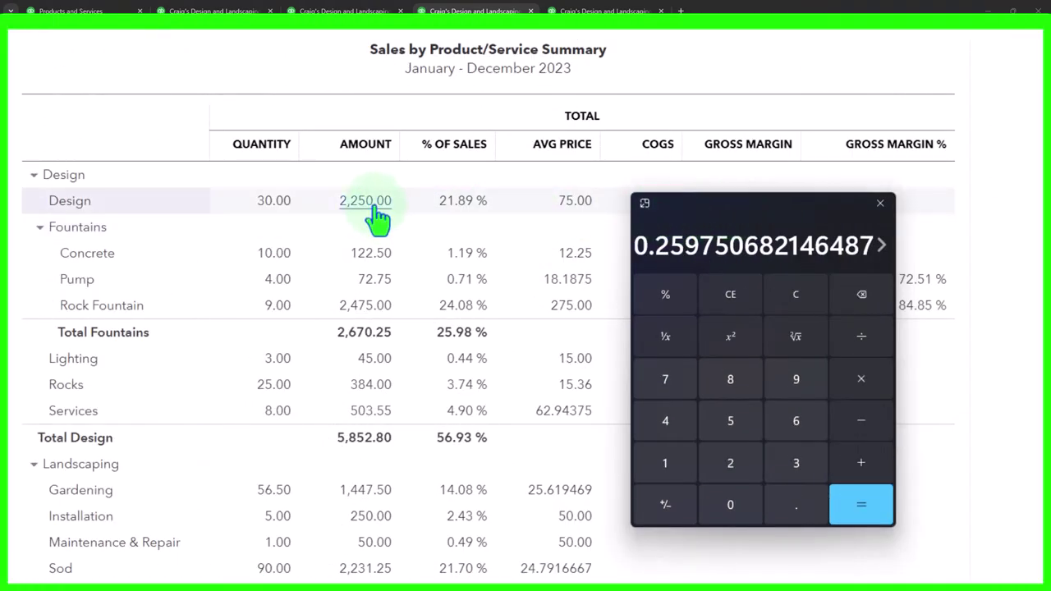
{"action": "left_click", "coordinate": [800, 299]}
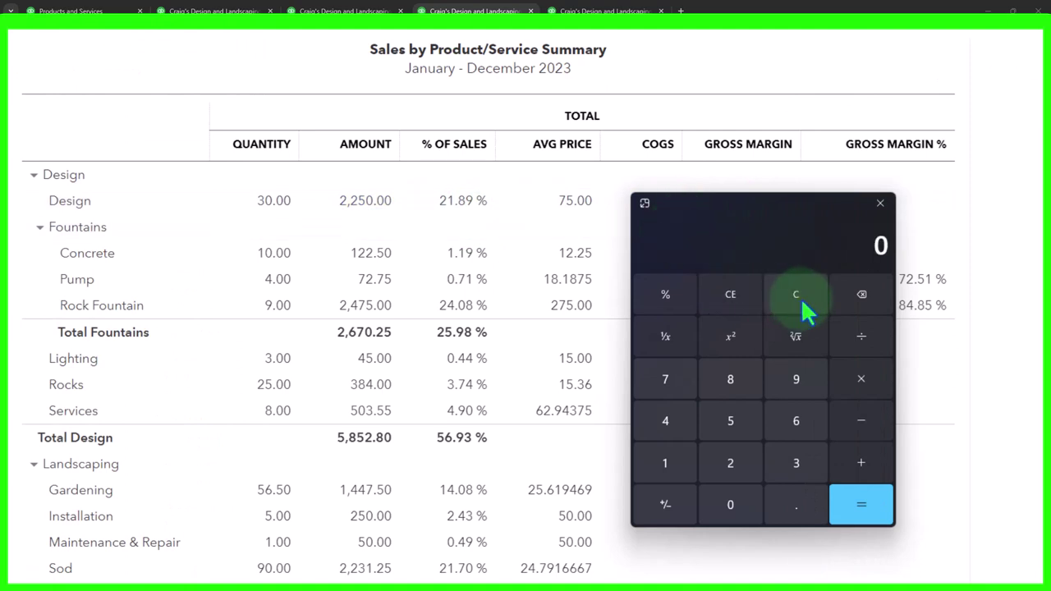
{"action": "type", "text": "2250"}
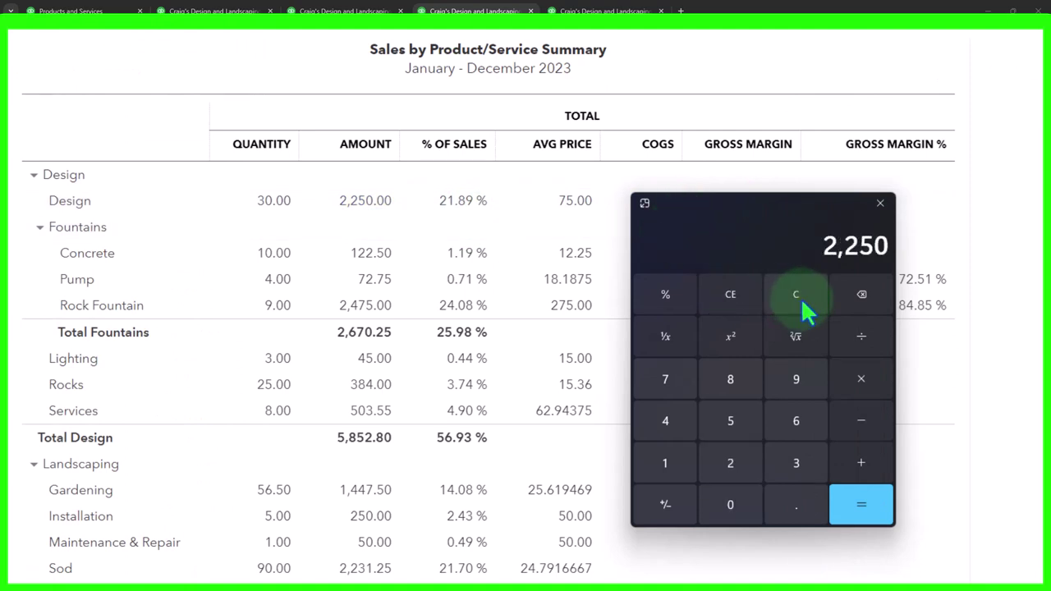
{"action": "type", "text": "/30"}
{"action": "key", "text": "Return"}
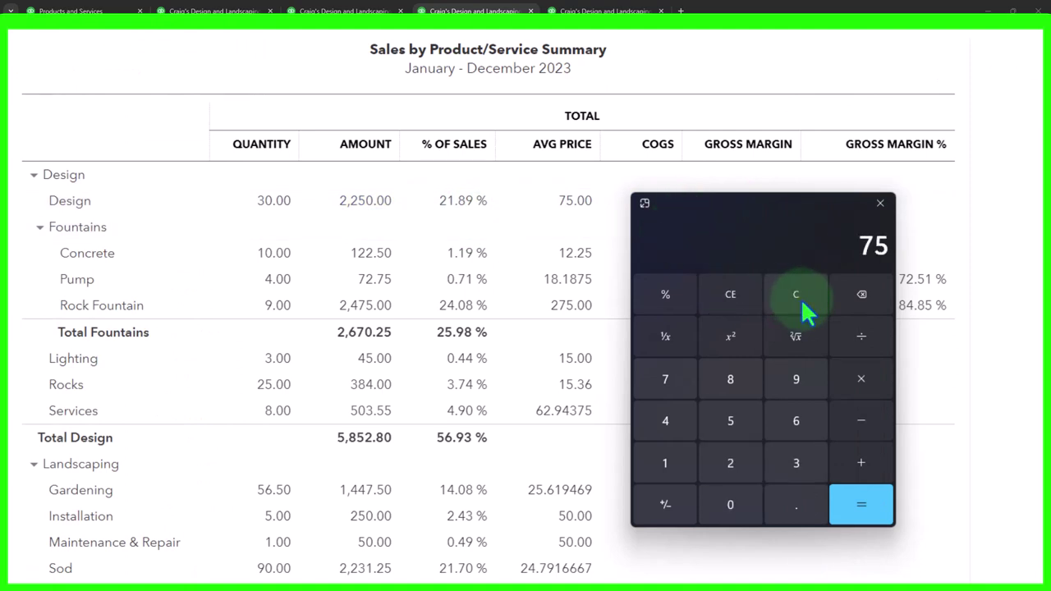
- Clear the Calculator and check the Concrete item's average price by dividing 122.5 by 10
{"action": "left_click", "coordinate": [791, 294]}
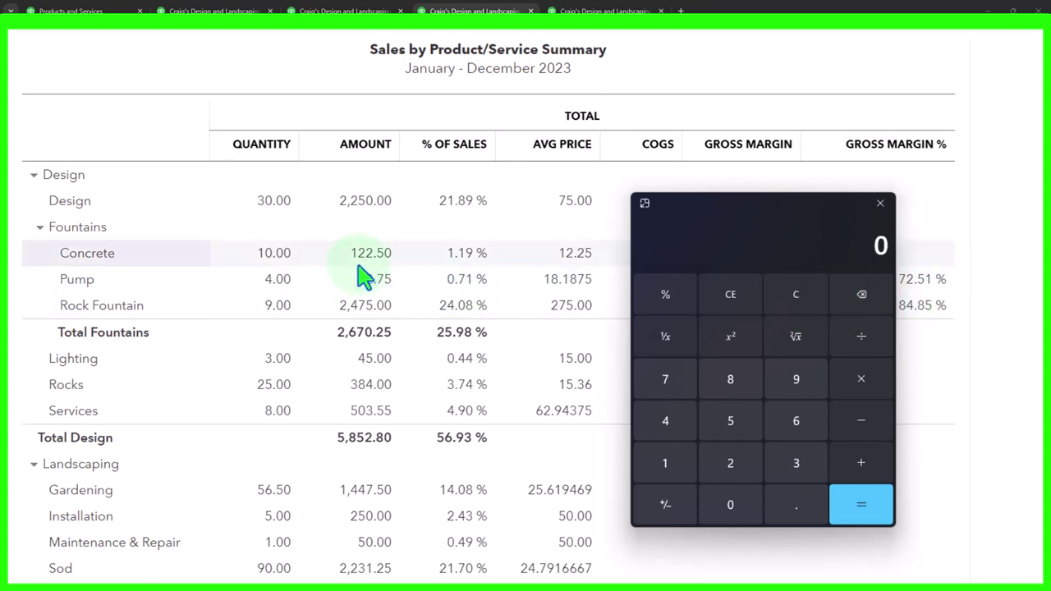
{"action": "type", "text": "122.5/10"}
{"action": "key", "text": "Return"}
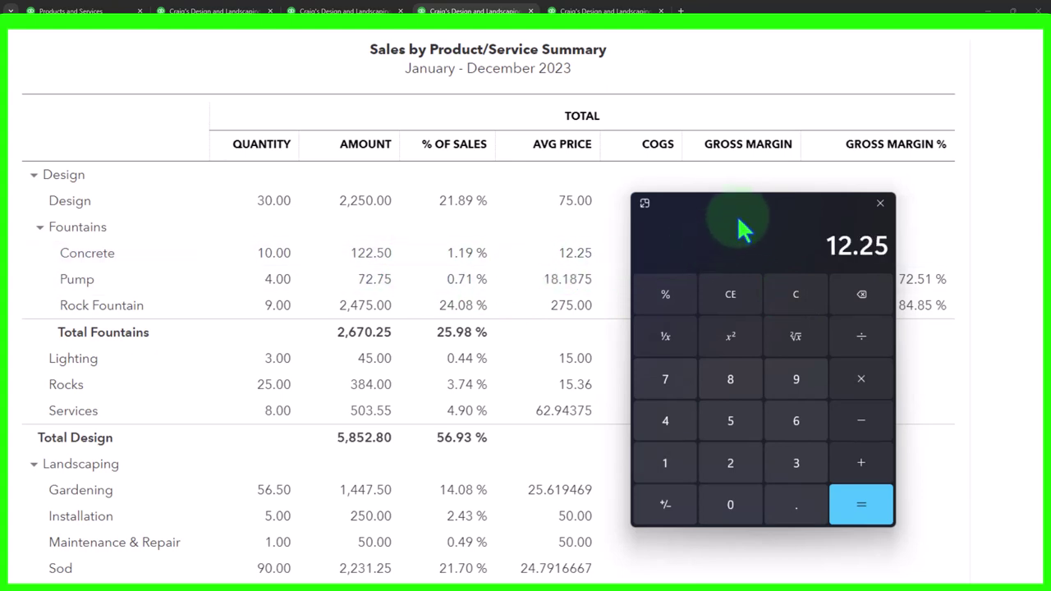
- Move the Calculator aside, compute Pump's gross margin percentage as 72.75 minus 20, divided by 72.75, and close the Calculator
{"action": "left_click_drag", "start_coordinate": [739, 211], "coordinate": [863, 223]}
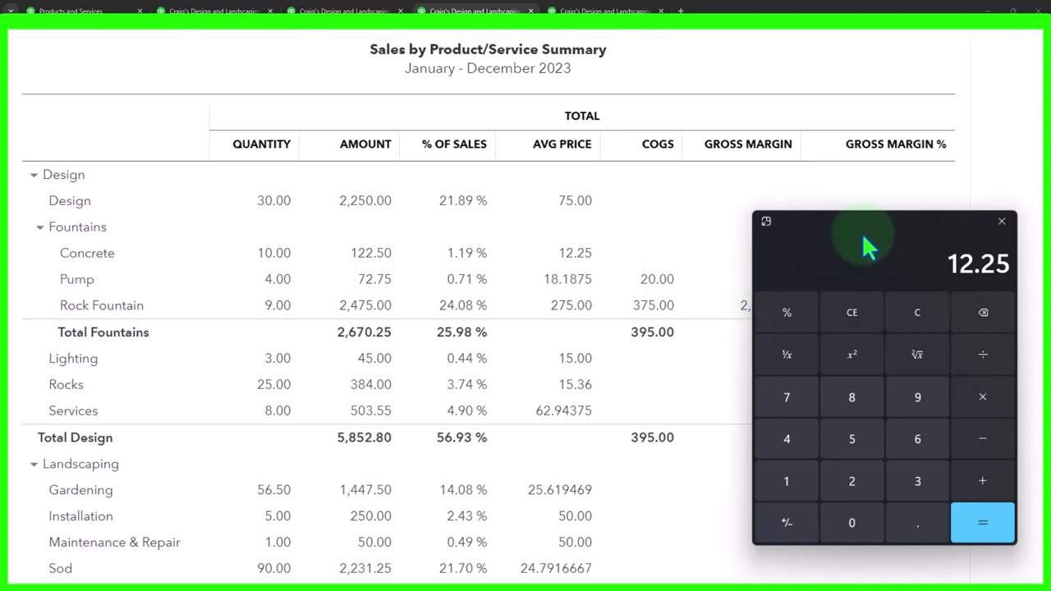
{"action": "left_click_drag", "start_coordinate": [862, 232], "coordinate": [959, 239]}
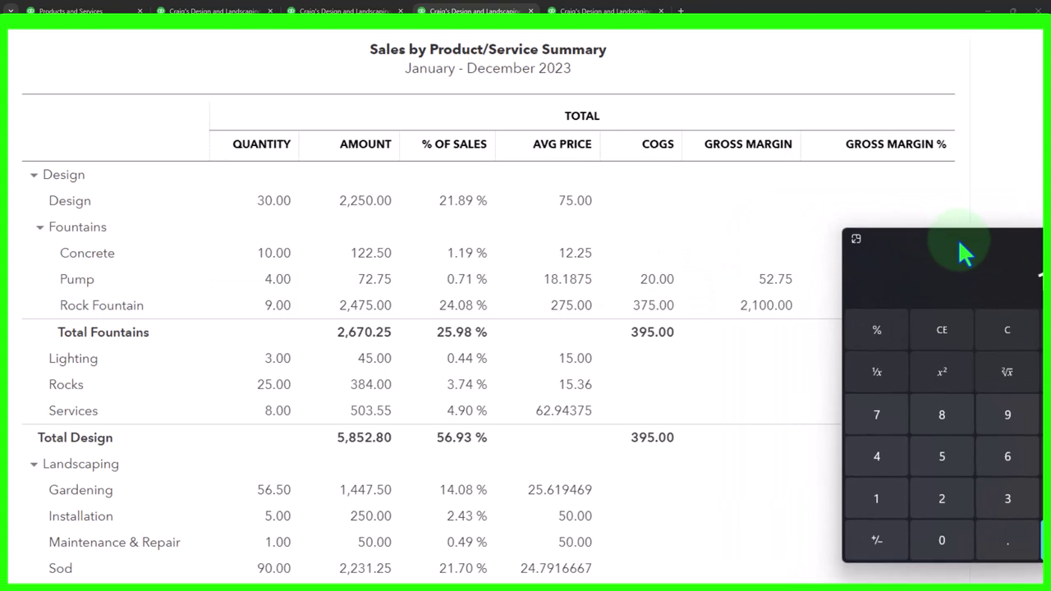
{"action": "key", "text": "Escape"}
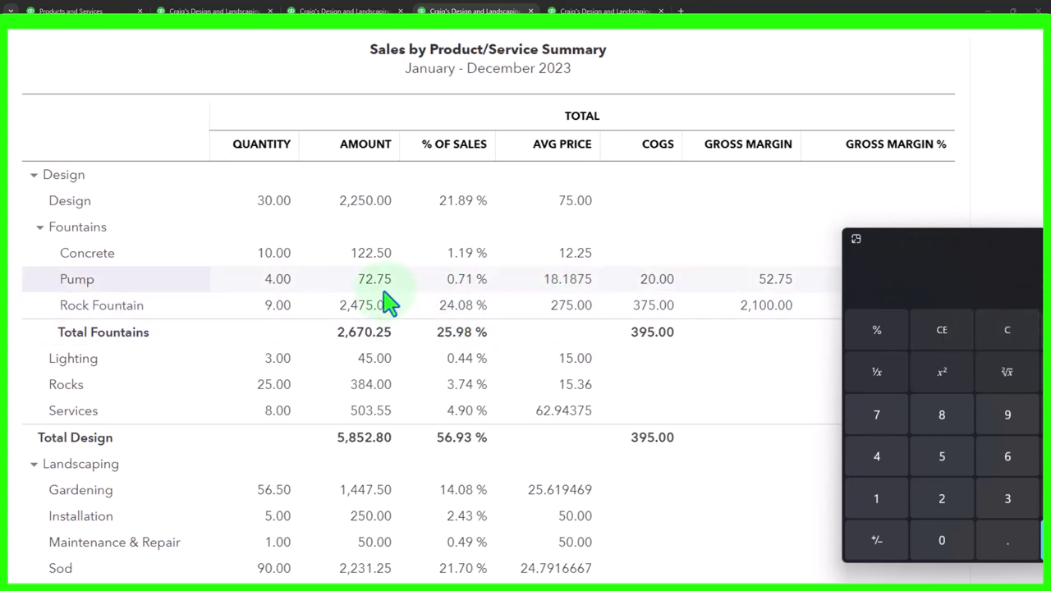
{"action": "type", "text": "705"}
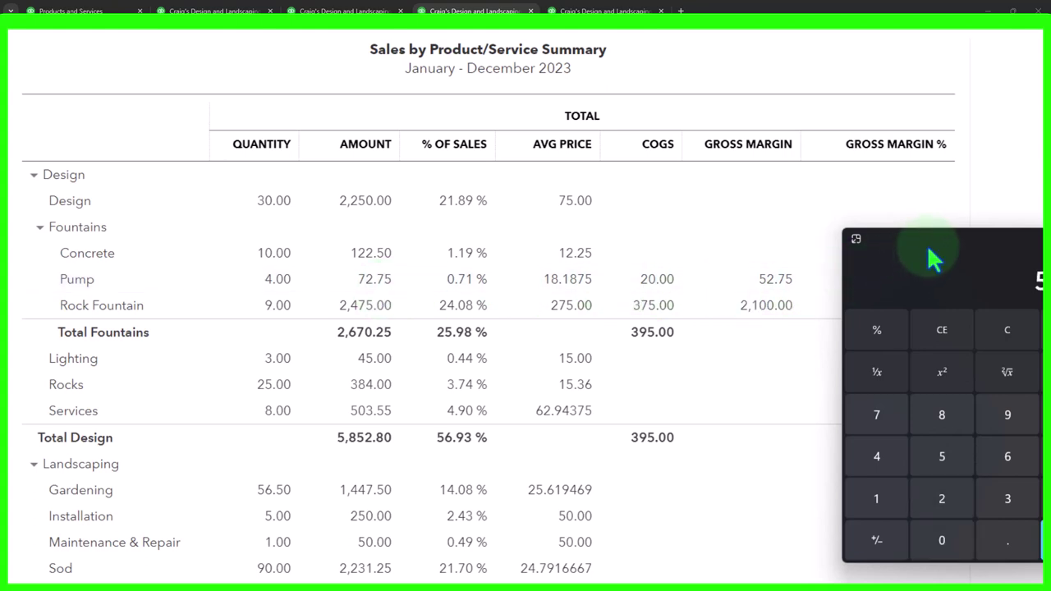
{"action": "left_click_drag", "start_coordinate": [928, 244], "coordinate": [937, 313]}
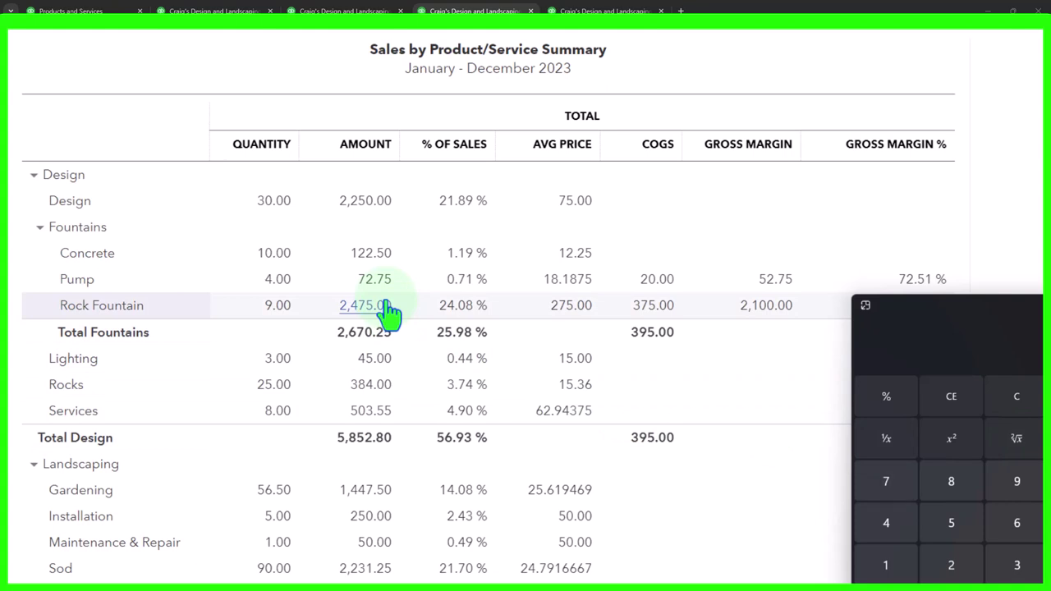
{"action": "key", "text": "2"}
{"action": "key", "text": "Return"}
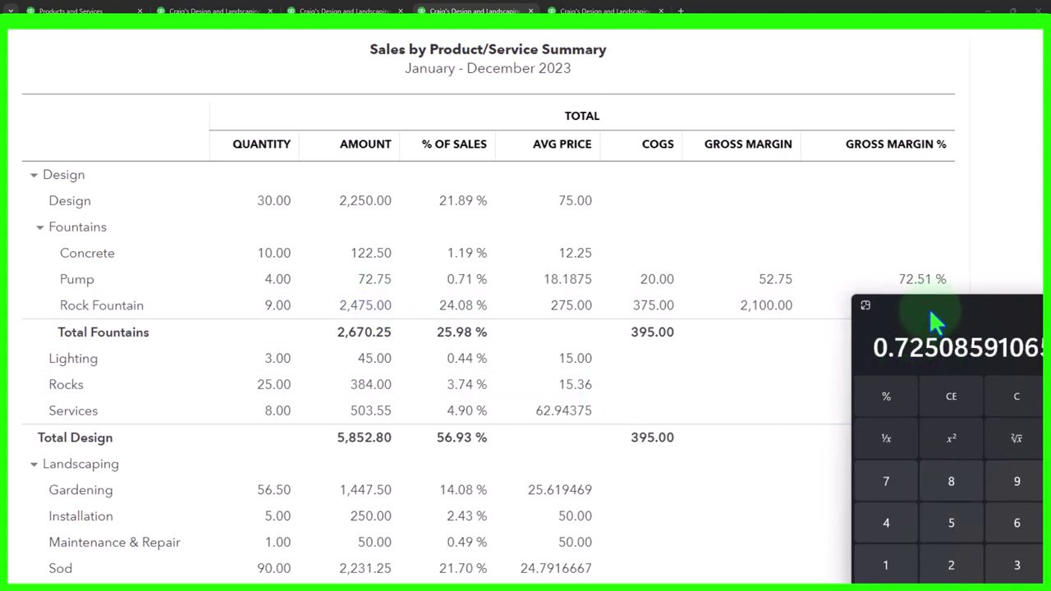
{"action": "key", "text": "alt+F4"}
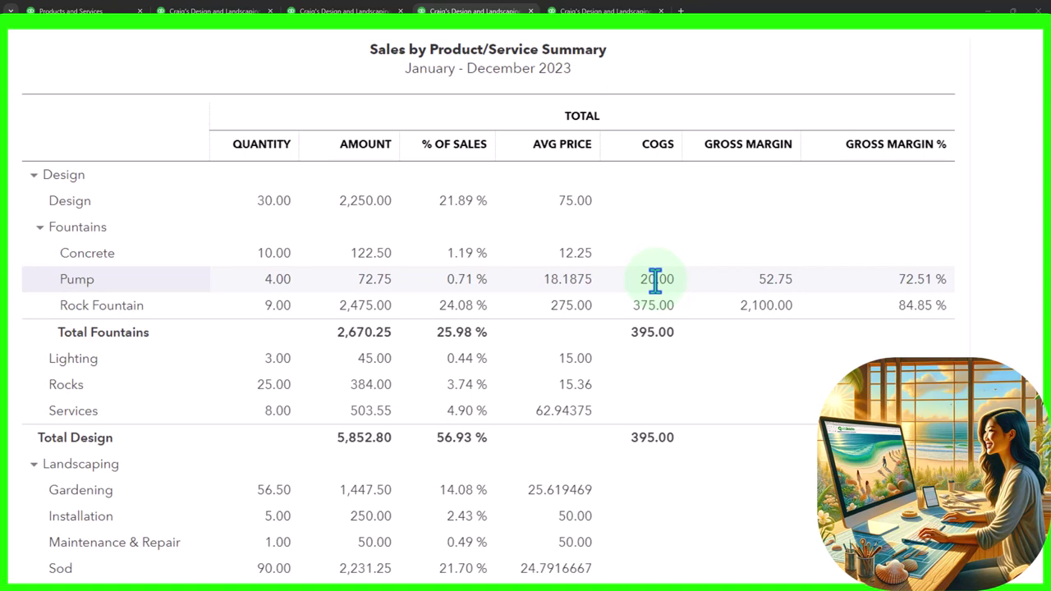
- Open the 2023 Sales by Product/Service Detail report and reduce the page zoom until the Balance column fits
{"action": "scroll", "coordinate": [655, 279], "scroll_direction": "down", "scroll_amount": 5}
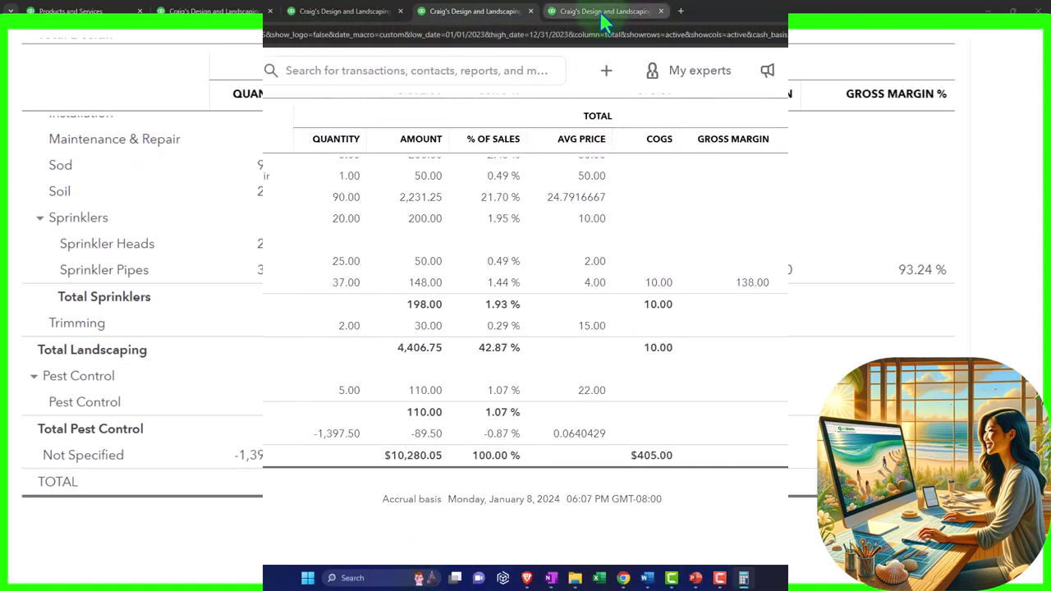
{"action": "left_click", "coordinate": [599, 10]}
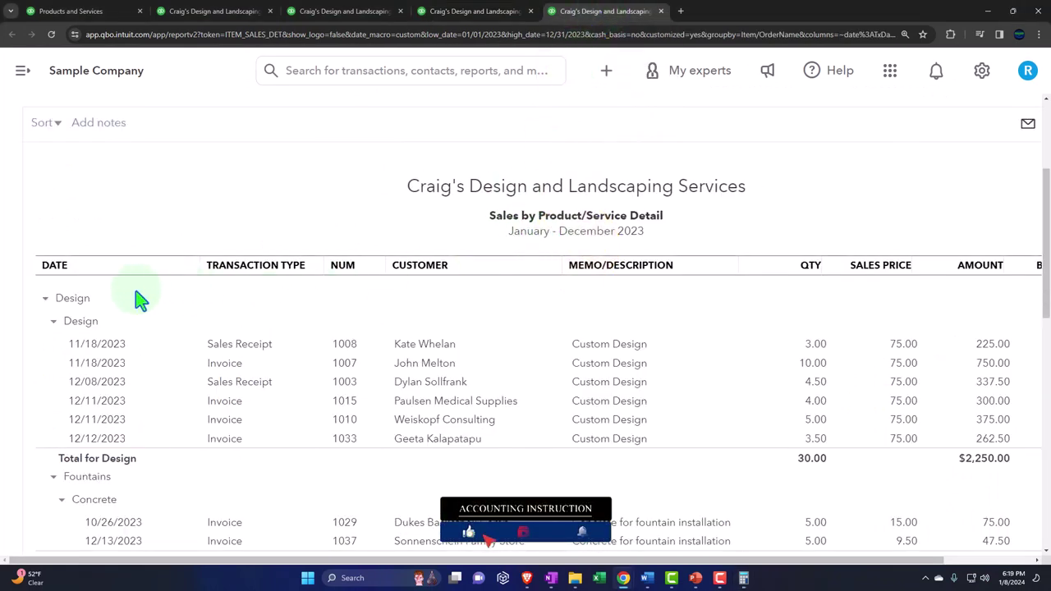
{"action": "scroll", "coordinate": [51, 307], "scroll_direction": "down", "scroll_amount": 2}
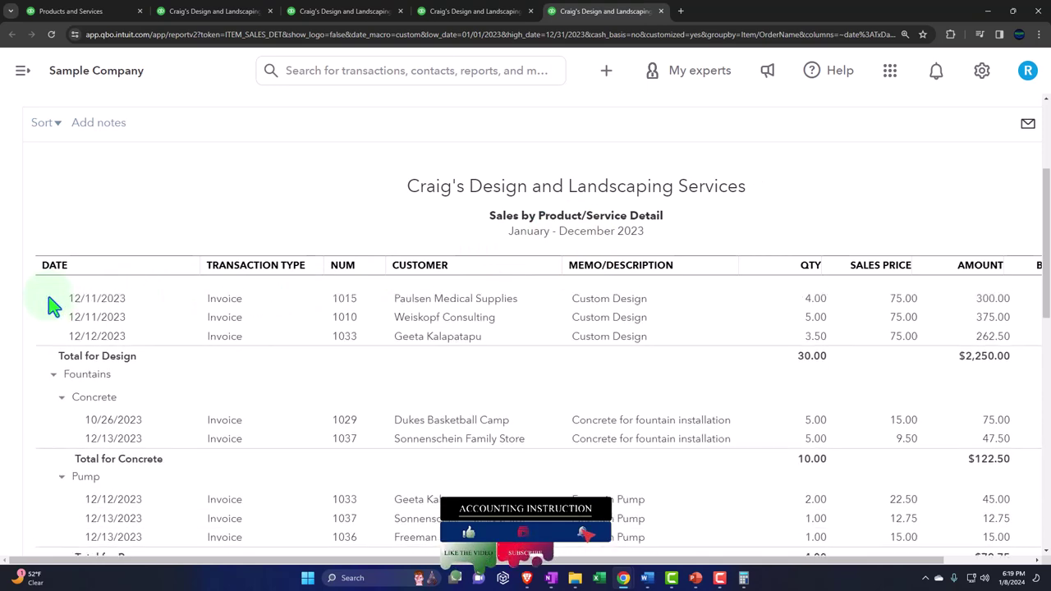
{"action": "scroll", "coordinate": [41, 320], "scroll_direction": "up", "scroll_amount": 2}
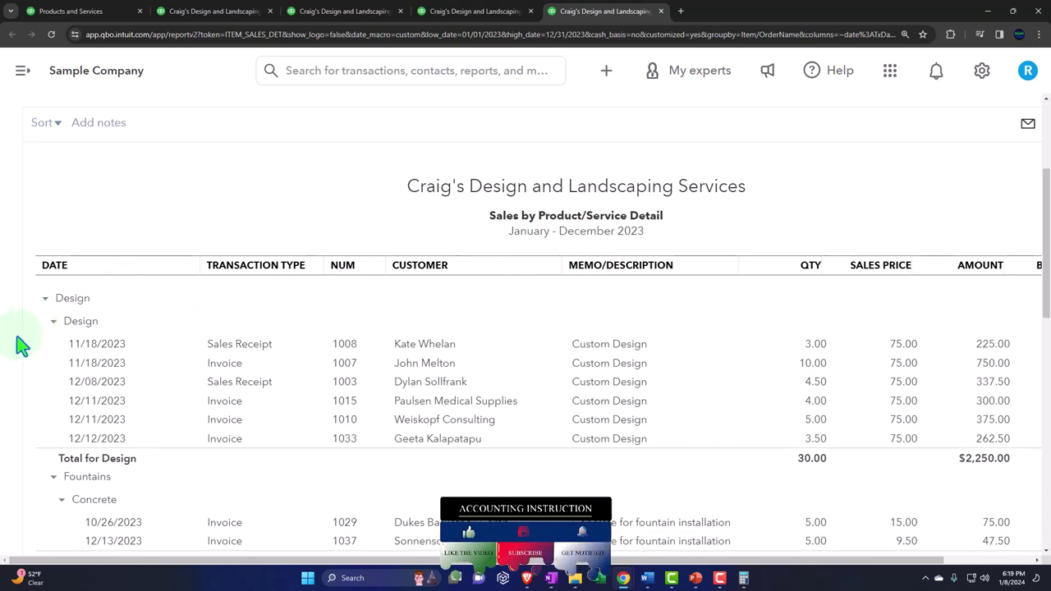
{"action": "key", "text": "ctrl+minus"}
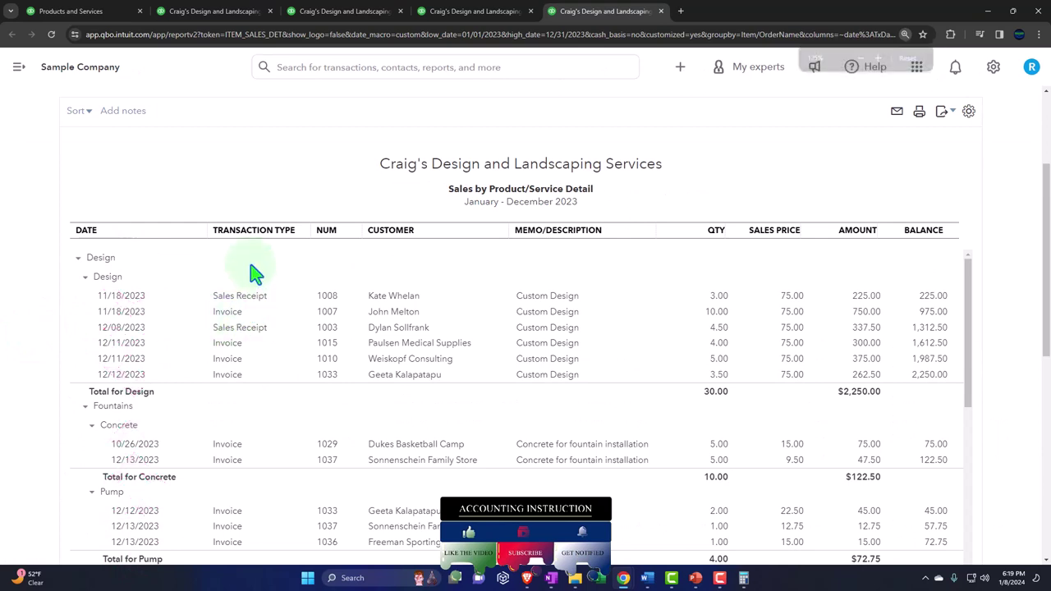
- Examine the quantity, sales price, amount and running balance of each item's transactions, from Design through Landscaping to Pest Control
{"action": "left_click", "coordinate": [240, 333]}
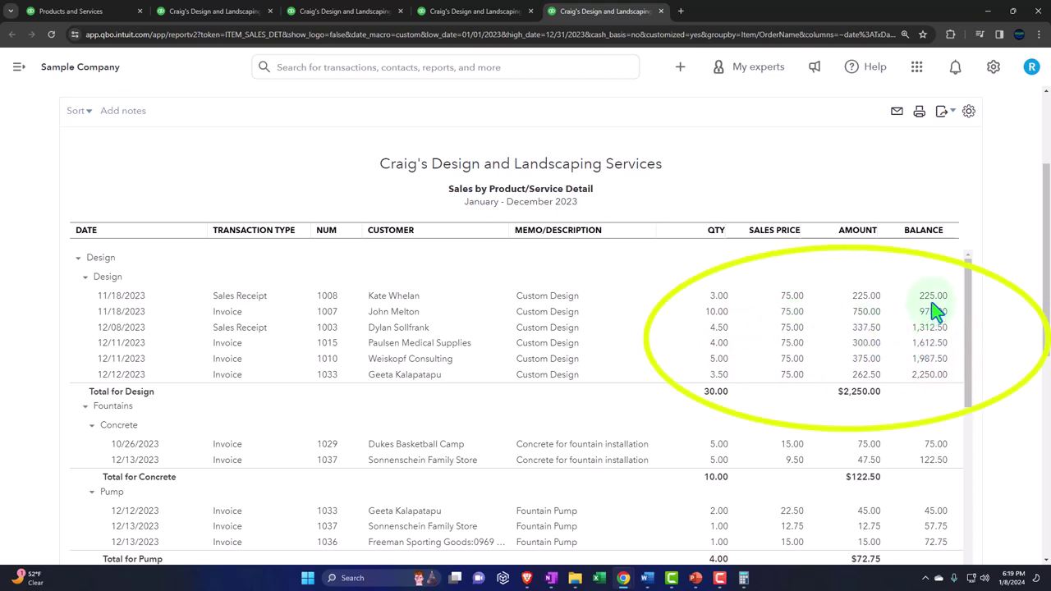
{"action": "scroll", "coordinate": [937, 343], "scroll_direction": "down", "scroll_amount": 1}
{"action": "scroll", "coordinate": [937, 343], "scroll_direction": "down", "scroll_amount": 15}
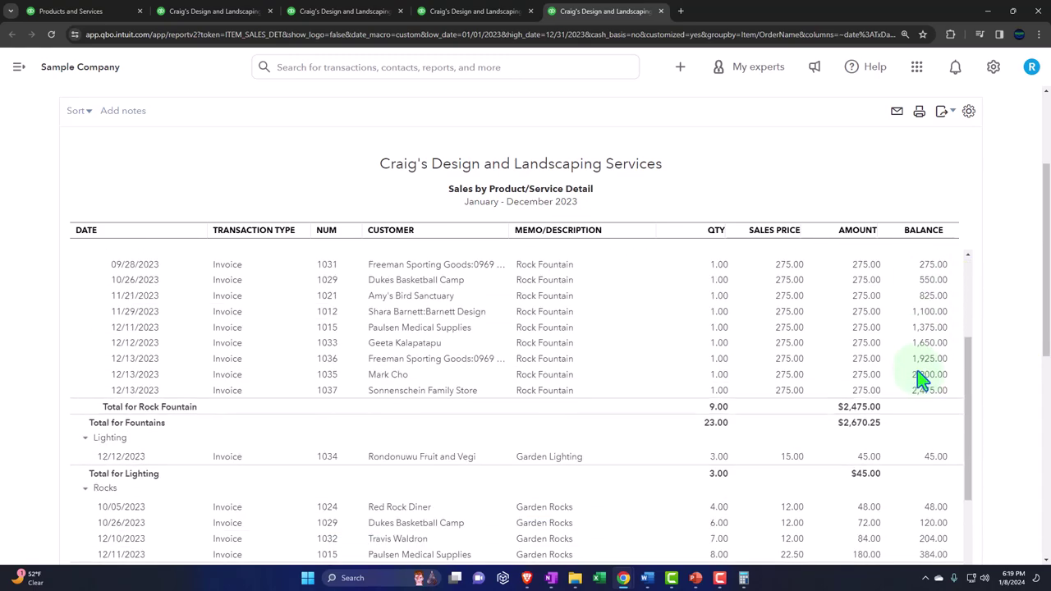
{"action": "scroll", "coordinate": [912, 418], "scroll_direction": "down", "scroll_amount": 15}
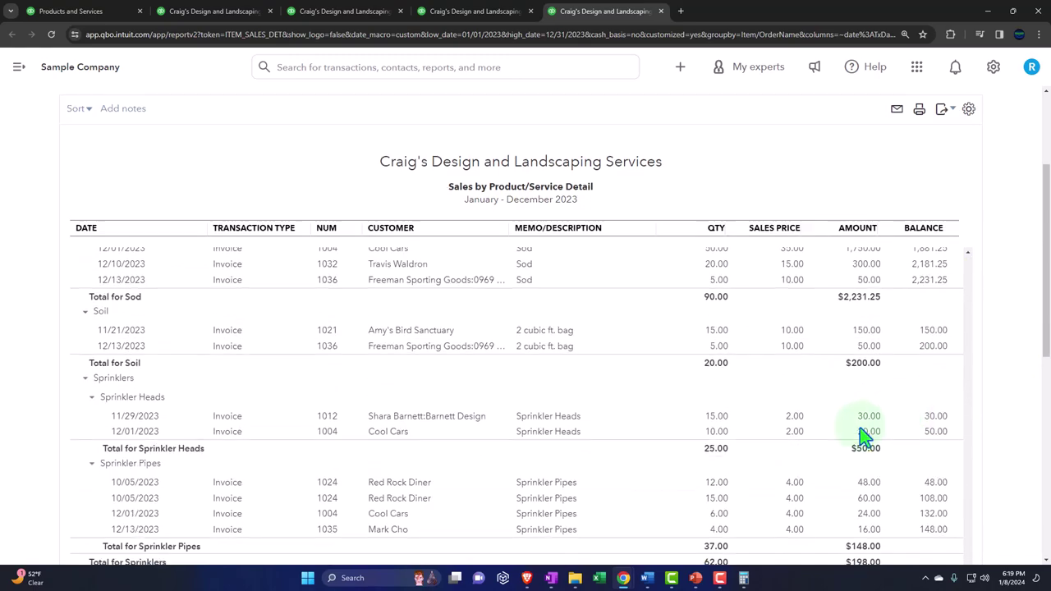
{"action": "scroll", "coordinate": [817, 449], "scroll_direction": "up", "scroll_amount": 15}
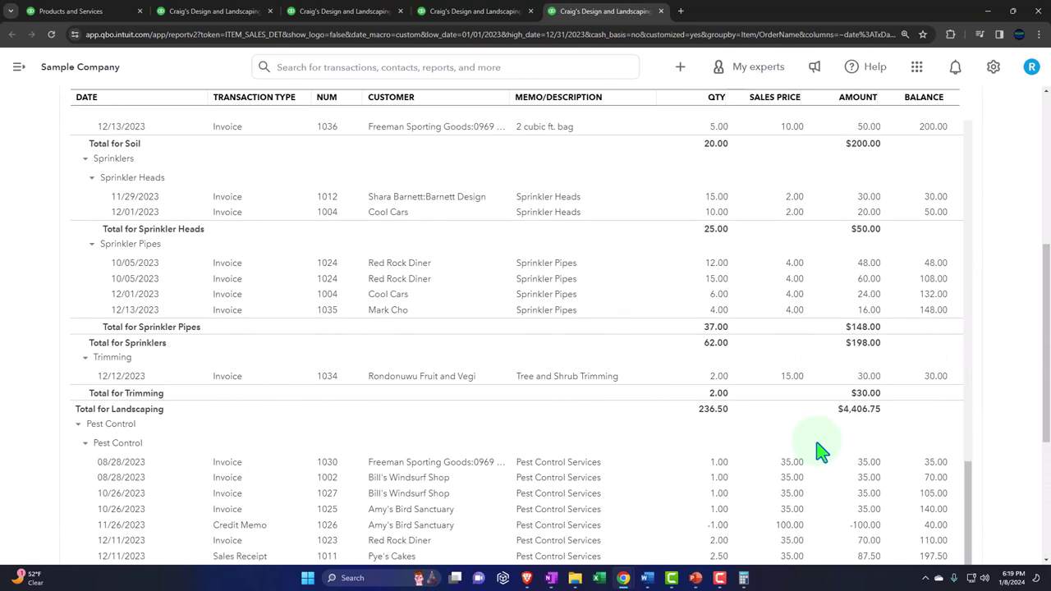
{"action": "left_click", "coordinate": [517, 451]}
- Return to the 2023 Profit and Loss report, collapse Income to check its total and expand it again
{"action": "left_click", "coordinate": [345, 12]}
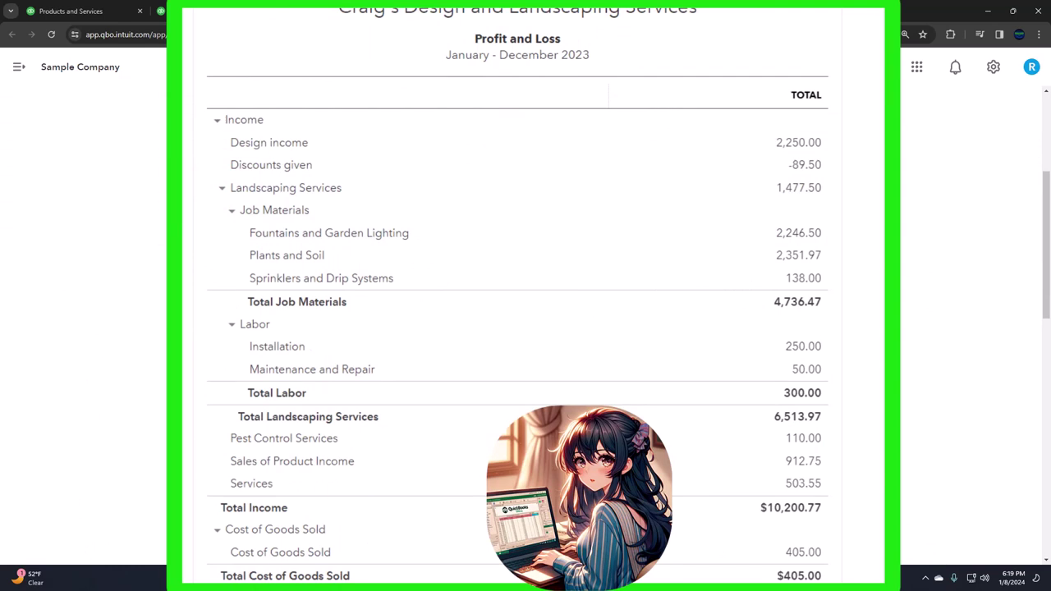
{"action": "left_click", "coordinate": [217, 120]}
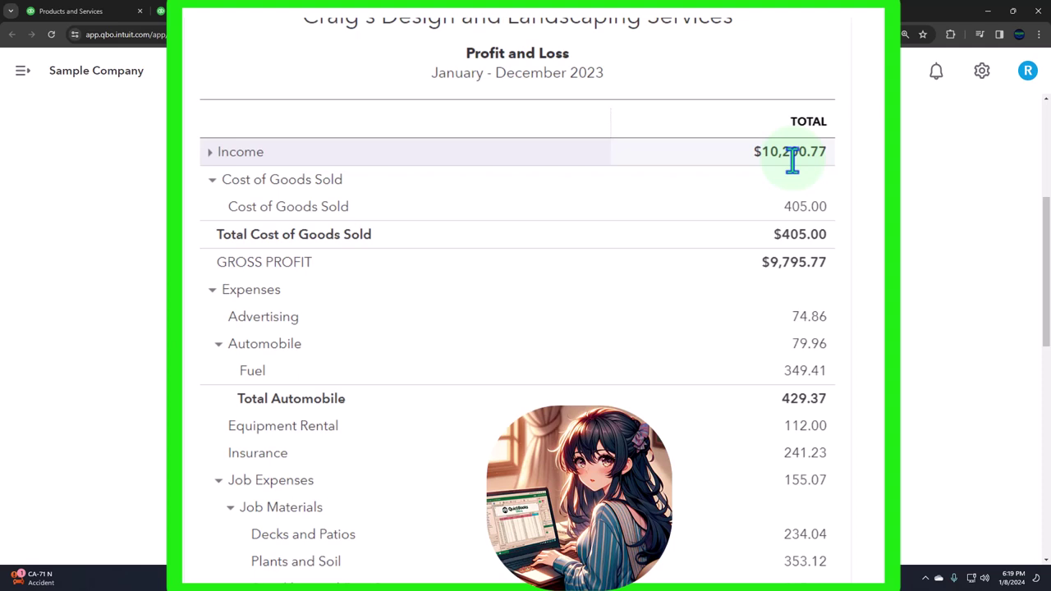
{"action": "left_click", "coordinate": [210, 154]}
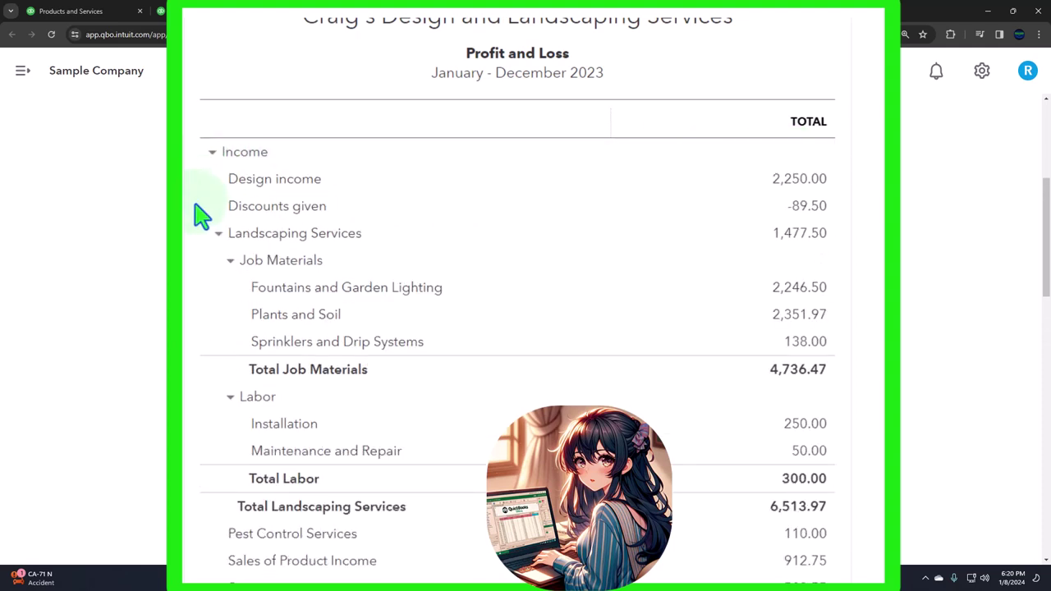